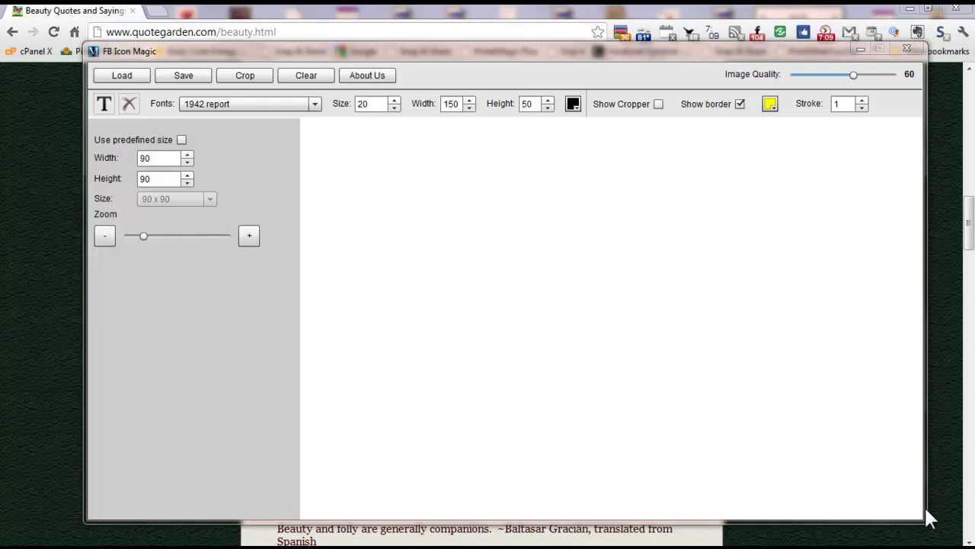
Step: Open 10-river.jpg onto the editing canvas at 603 x 450
left_click(123, 81)
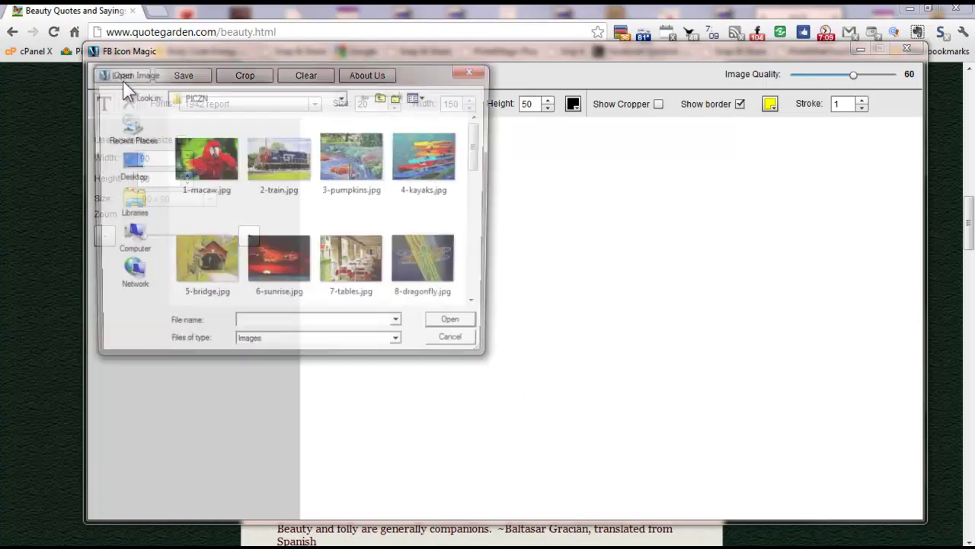
left_click(479, 305)
left_click(480, 305)
left_click(479, 305)
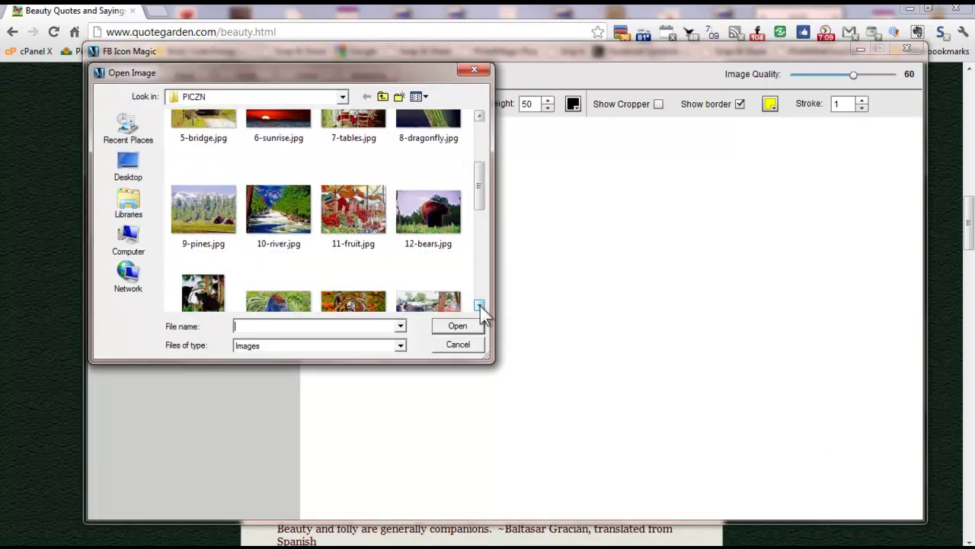
left_click(294, 215)
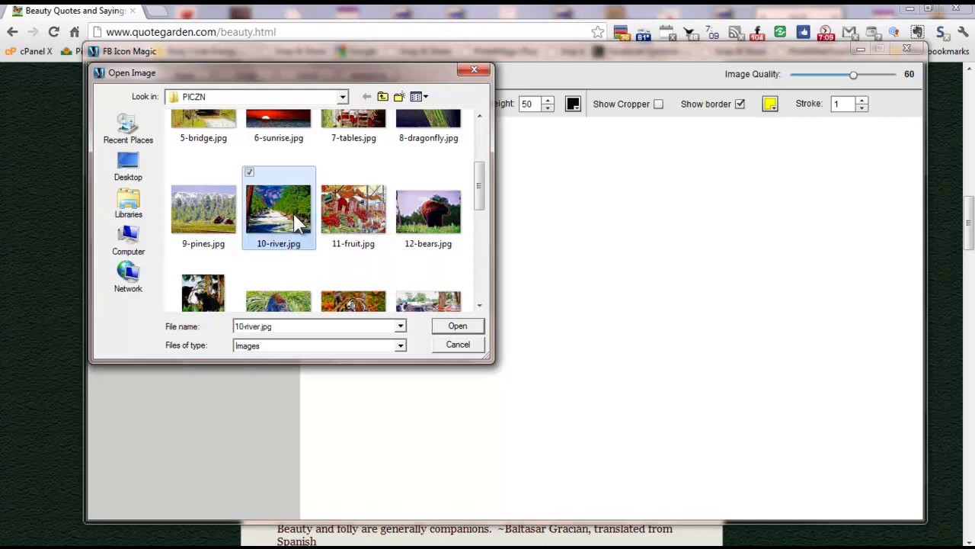
left_click(458, 327)
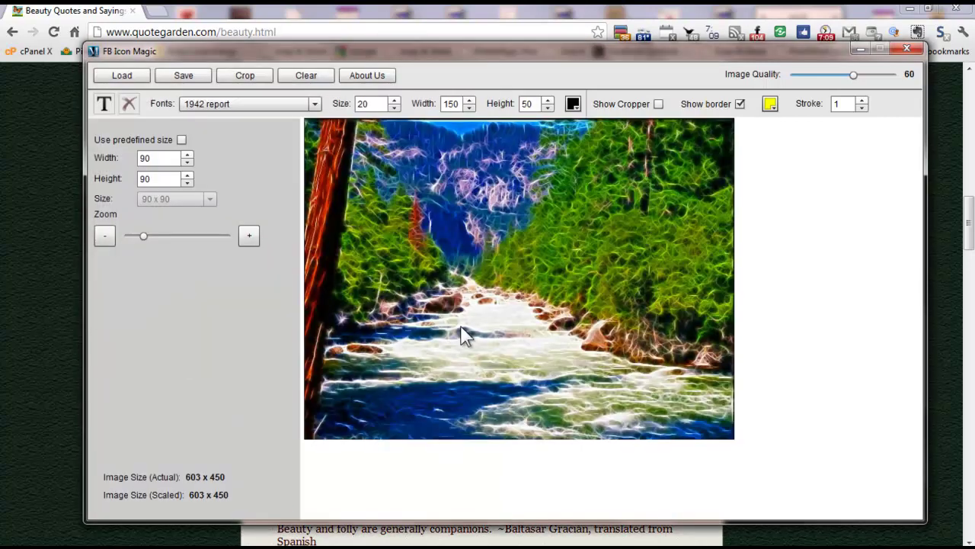
Step: Crop the river photo at width 603 and height 450 to show its preview
double_click(166, 158)
type("603")
key("Tab")
type("450")
left_click(261, 76)
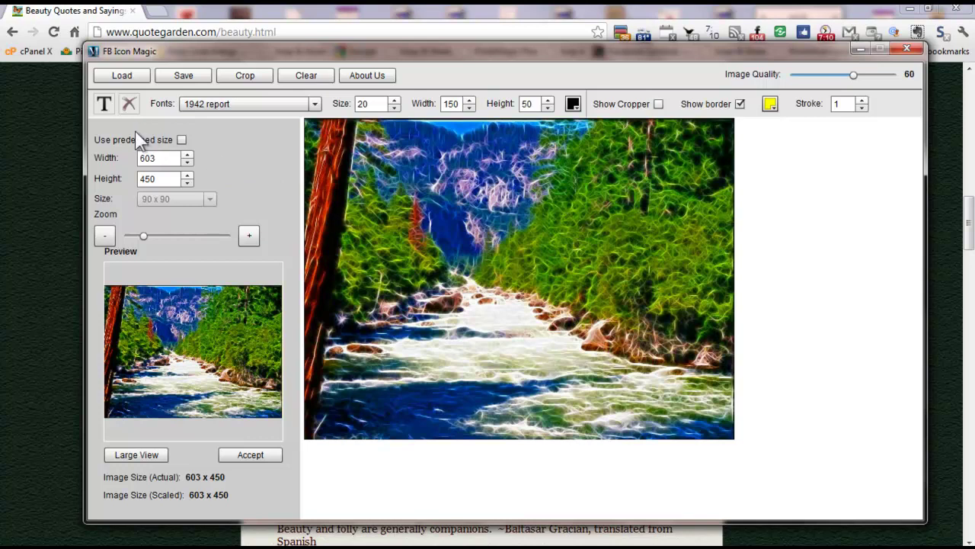
Step: Paste the Lao Tzu quote in white FFFFFF text into a box at the photo's upper right
left_click(573, 104)
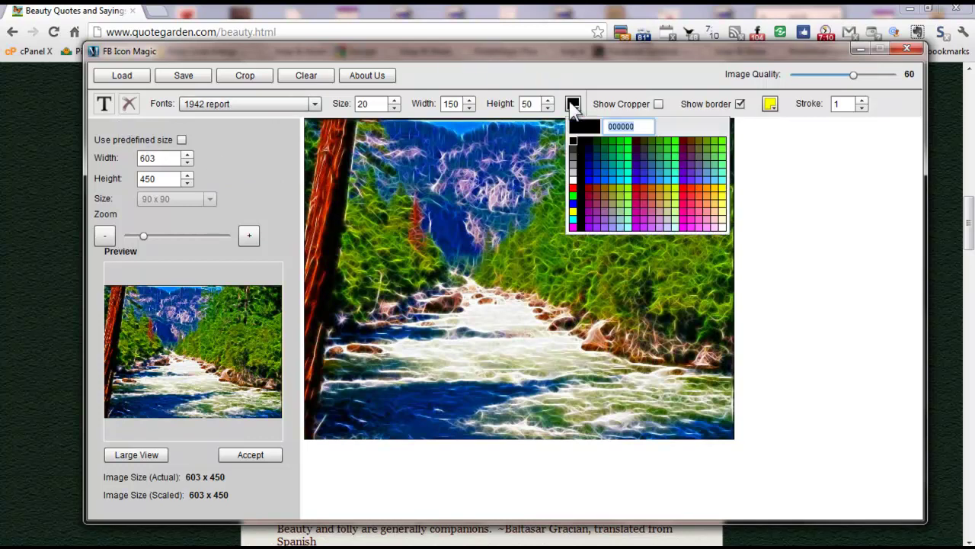
left_click(575, 186)
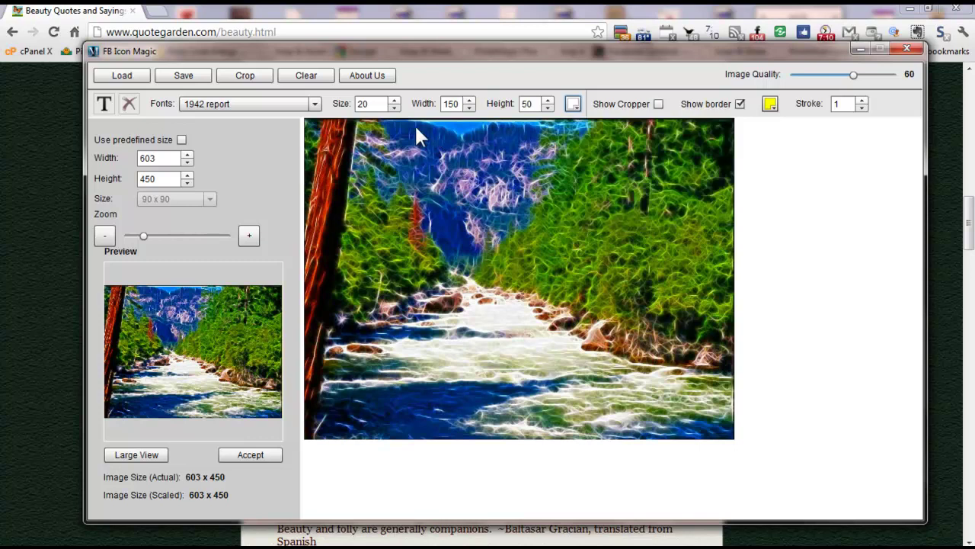
left_click(105, 103)
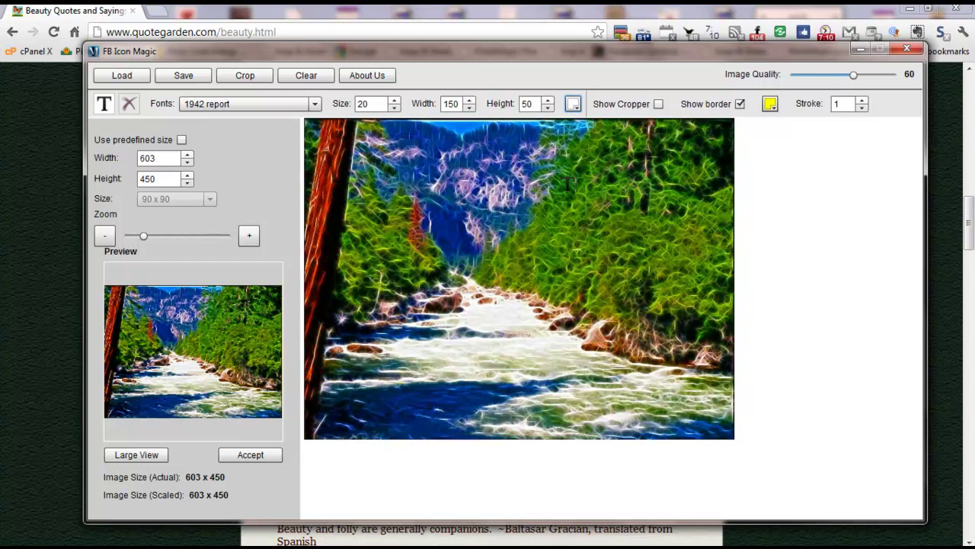
left_click(563, 177)
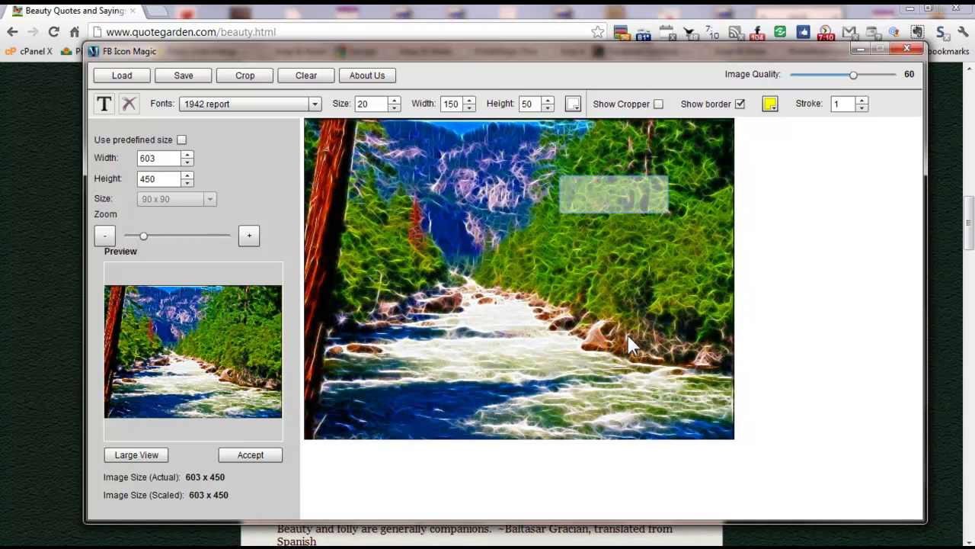
key("ctrl+v")
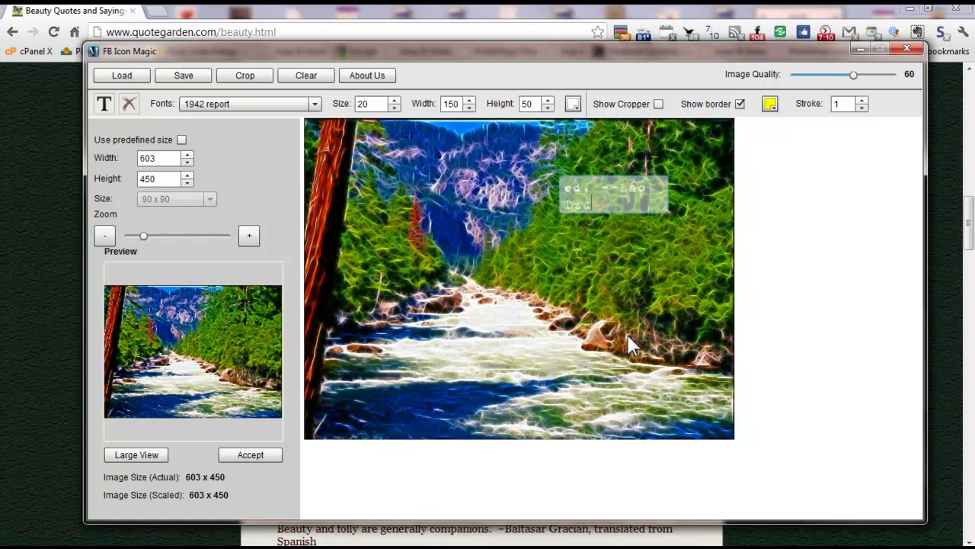
Step: Choose AR JULIAN from the Fonts list for the quote text
left_click(316, 105)
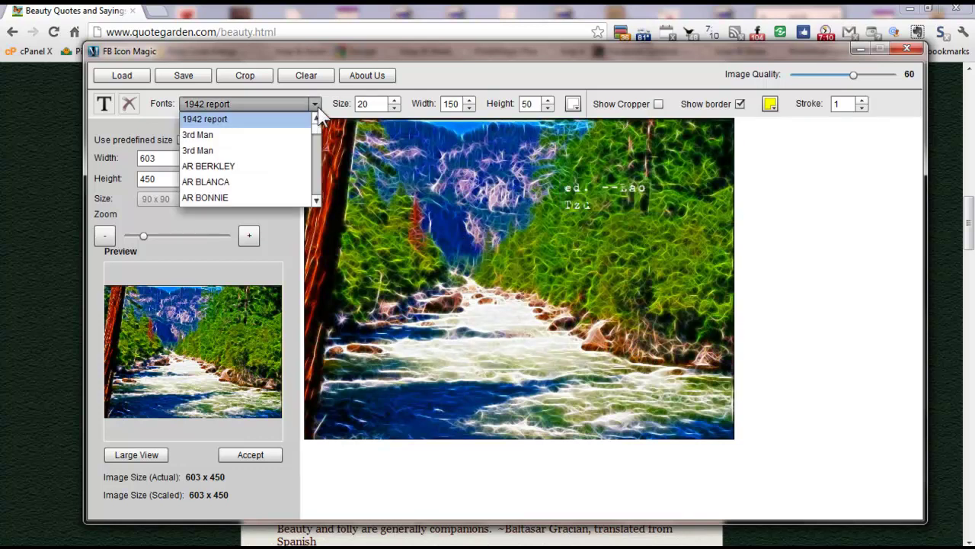
mouse_move(319, 137)
left_mouse_down()
mouse_move(323, 145)
mouse_move(319, 133)
left_mouse_up()
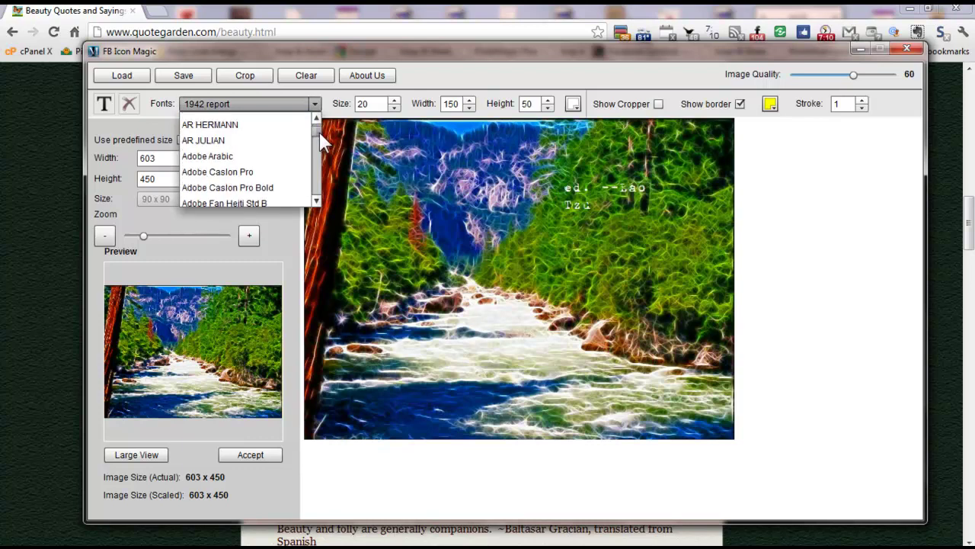
left_click(267, 139)
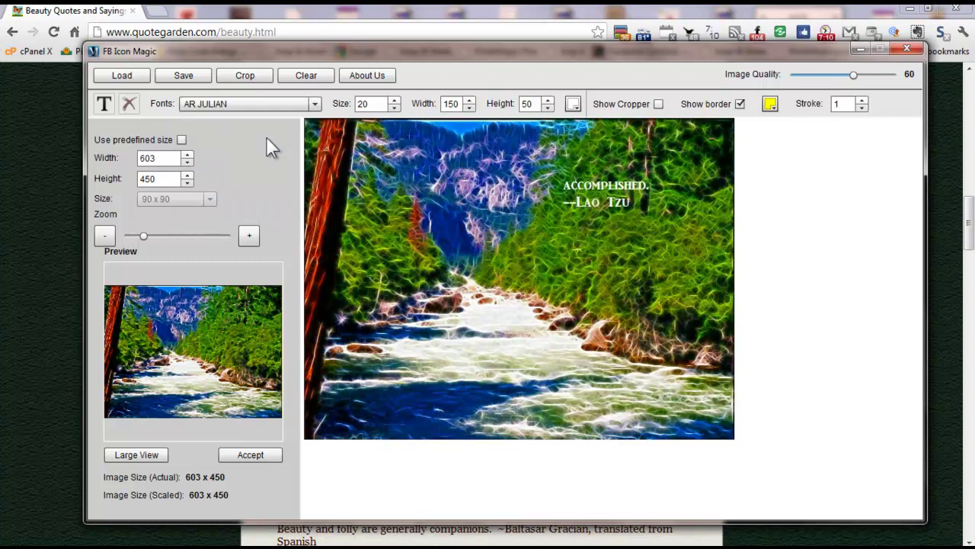
Step: Raise the quote's font size to 34
left_click(395, 99)
left_click(395, 100)
left_click(395, 100)
left_click(396, 100)
left_click(395, 100)
Step: Resize the text box to 243 x 219 and move the quote higher on the photo
left_click(470, 100)
left_click(470, 100)
left_click(470, 99)
left_click_drag(471, 100, 470, 100)
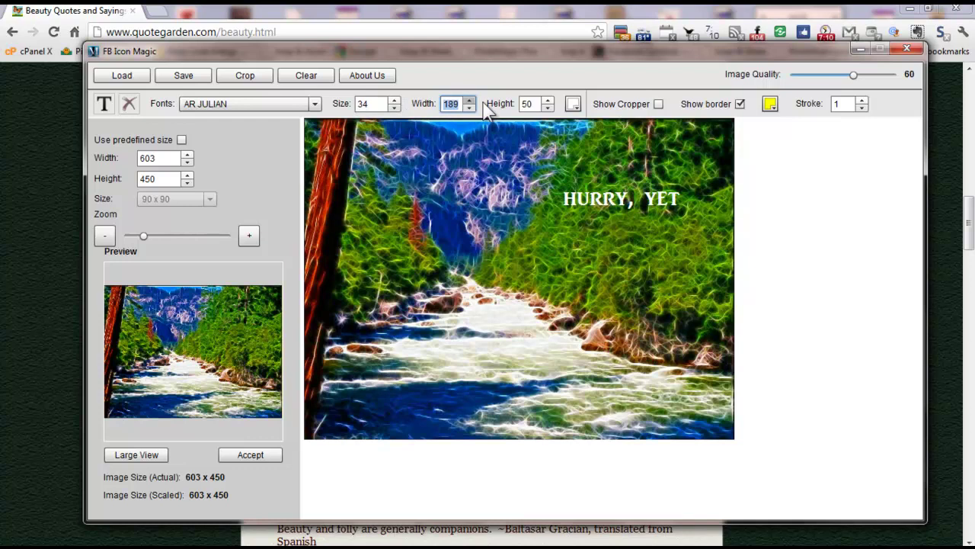
left_click(548, 100)
left_click(548, 99)
left_click_drag(548, 100, 548, 100)
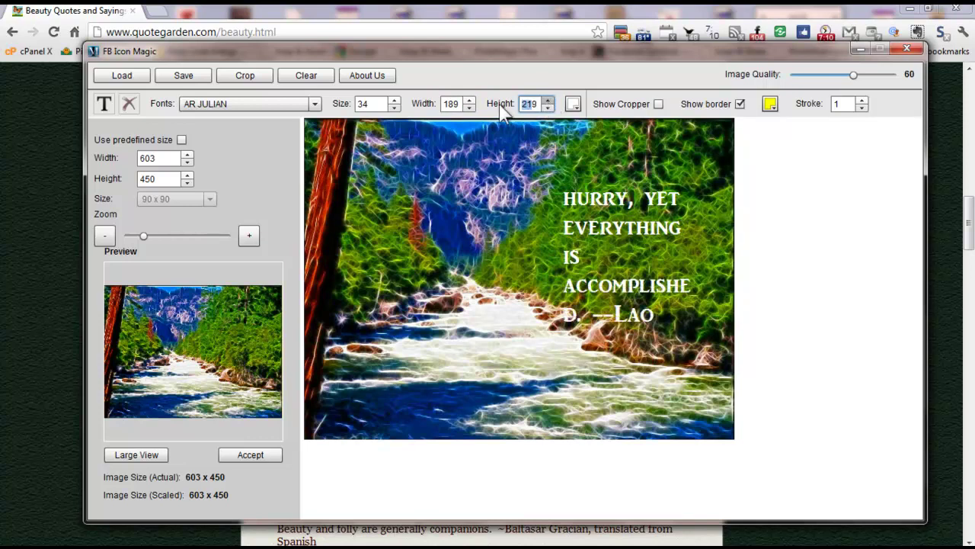
left_click_drag(469, 100, 470, 101)
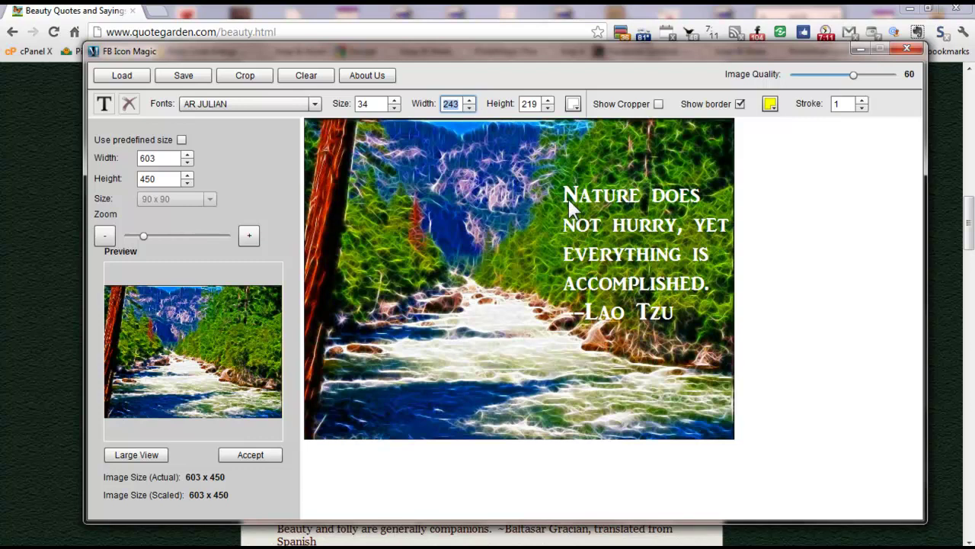
left_click_drag(569, 200, 565, 176)
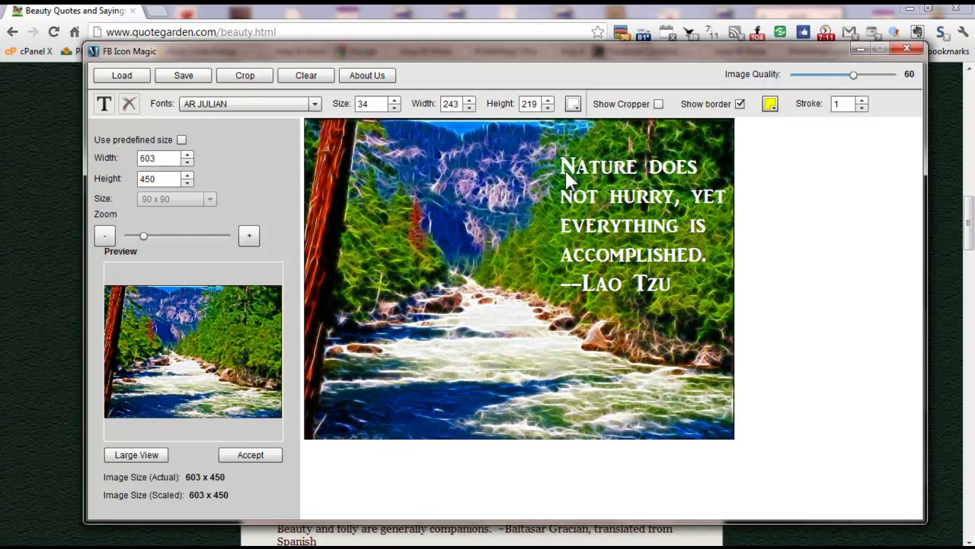
Step: Shrink the quote text to size 28
left_click(394, 107)
left_click(394, 107)
left_click(394, 108)
left_click(394, 108)
left_click(394, 108)
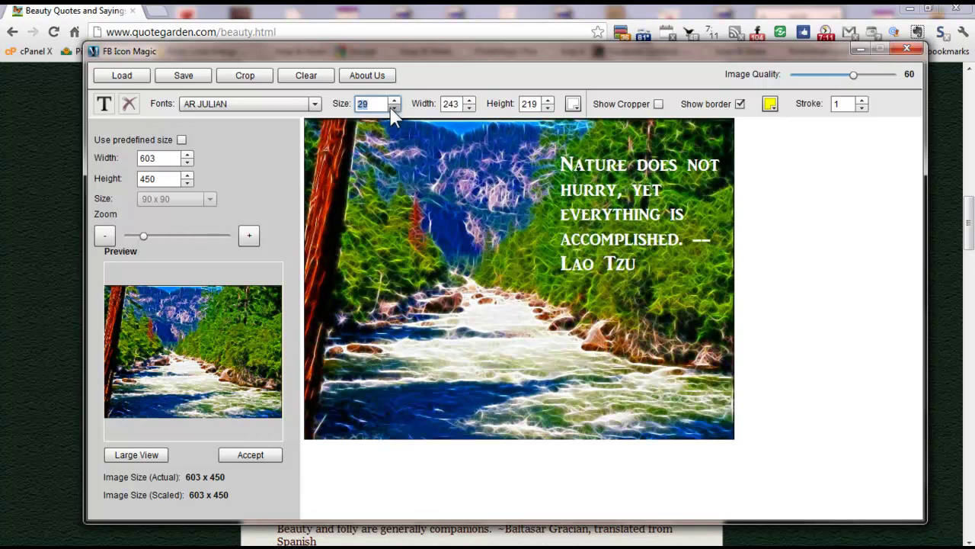
left_click(394, 107)
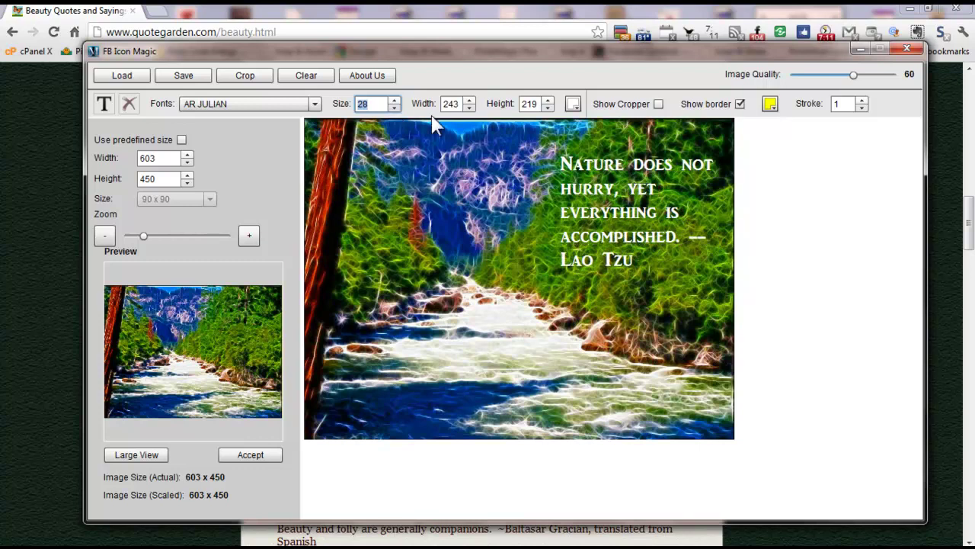
left_click(601, 194)
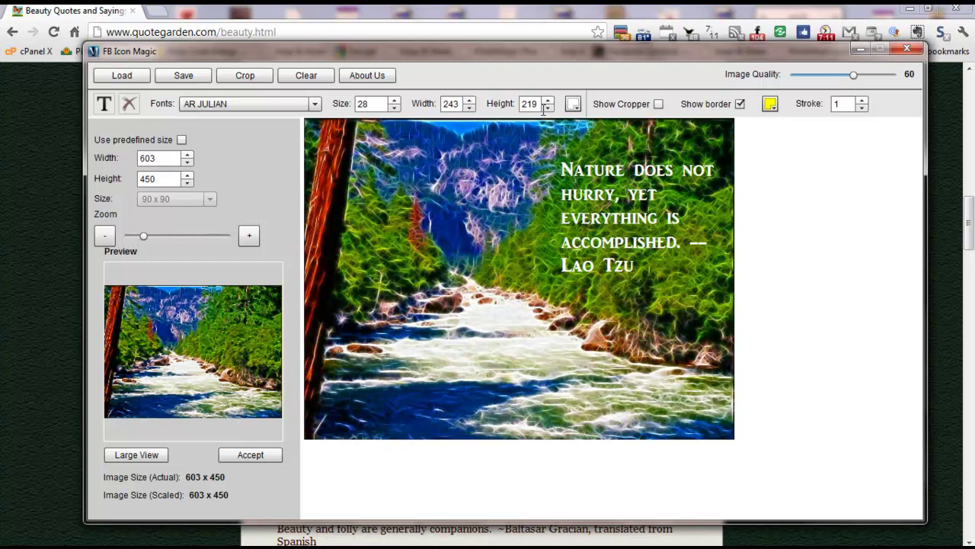
Step: Narrow the text box to 209 so the quote rewraps, and shift it toward the right edge
left_click(468, 107)
left_click(468, 107)
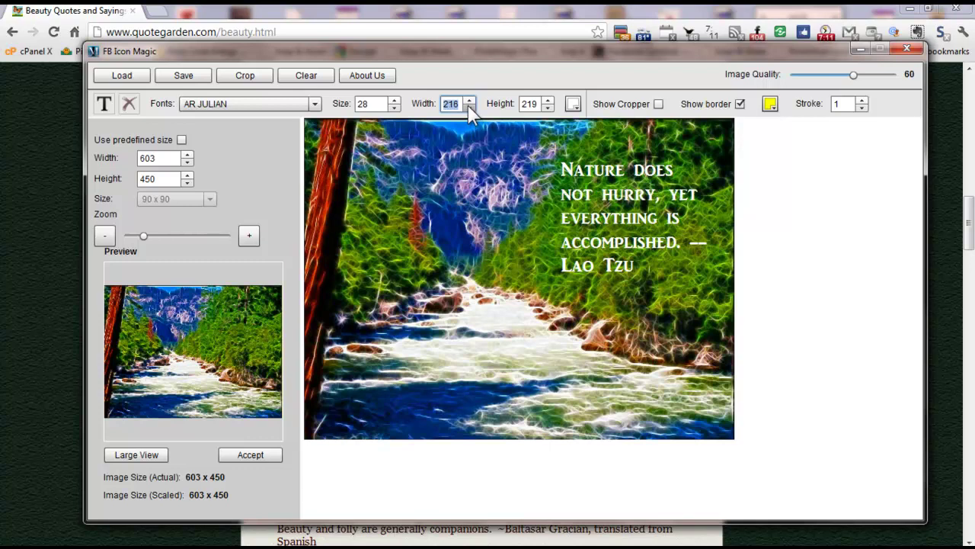
left_click(468, 107)
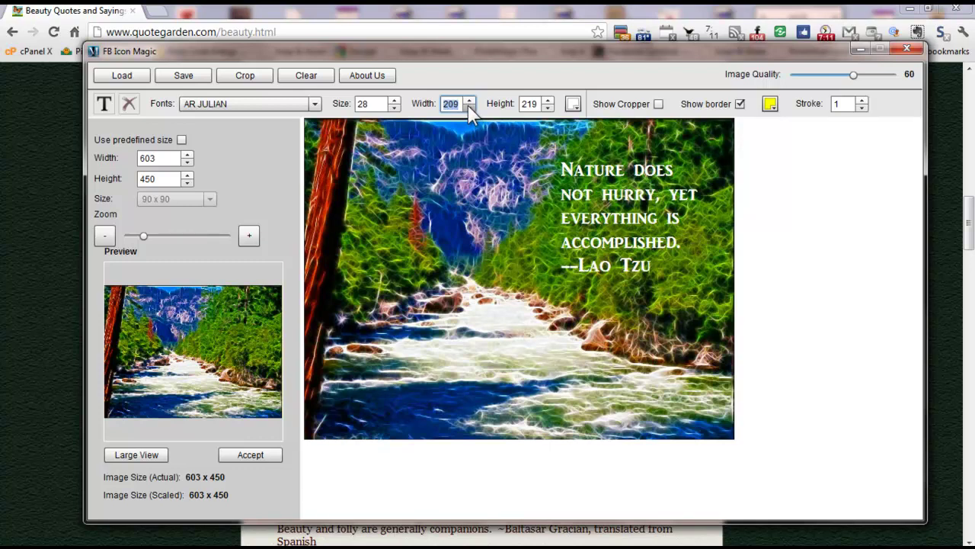
left_click_drag(570, 168, 600, 174)
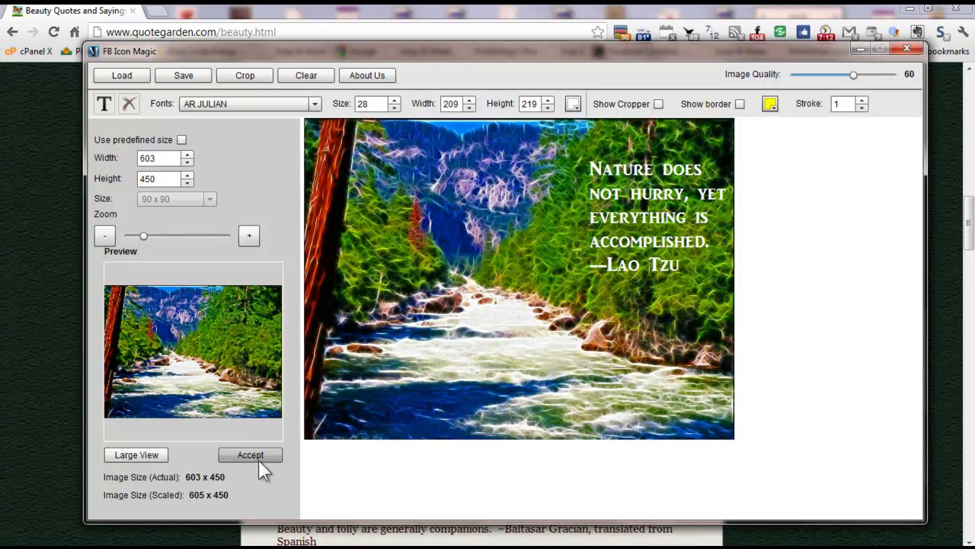
Step: Apply and accept the quote on the photo, then save it as nature.jpg in PICZN
left_click(237, 75)
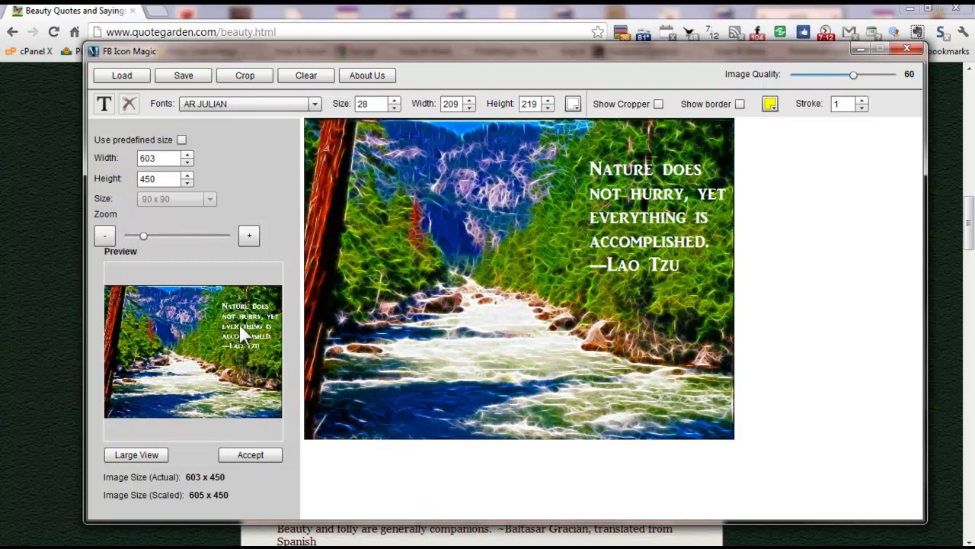
left_click(260, 456)
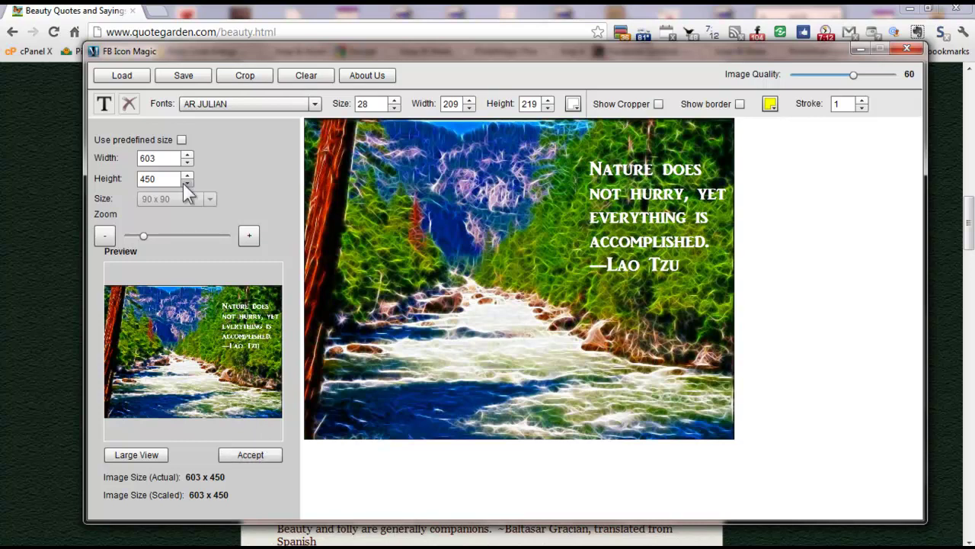
left_click(184, 75)
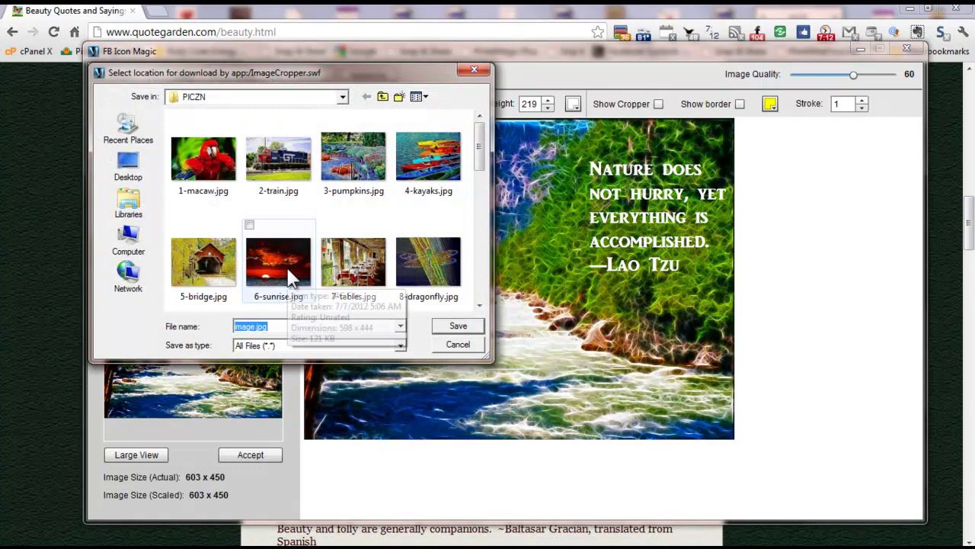
type("nature")
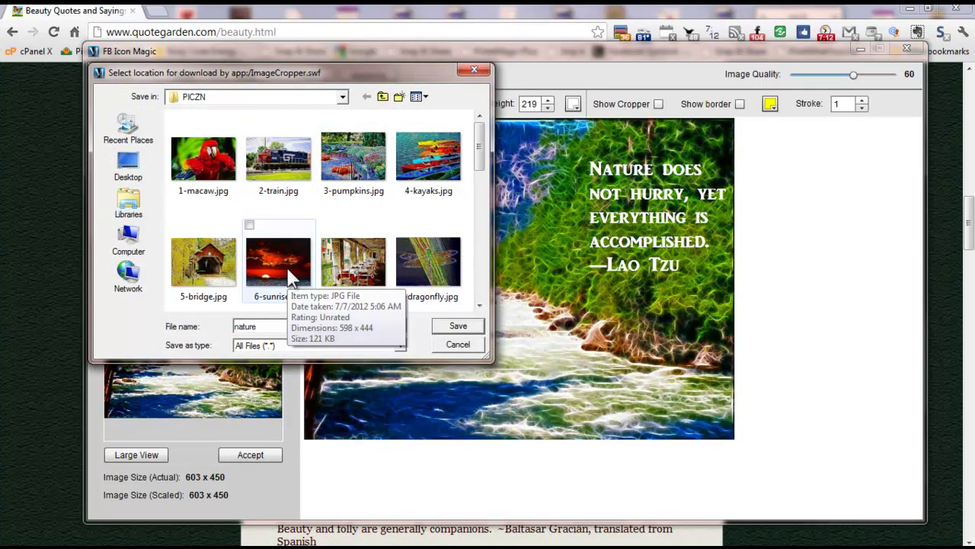
type(".jpg")
left_click(446, 322)
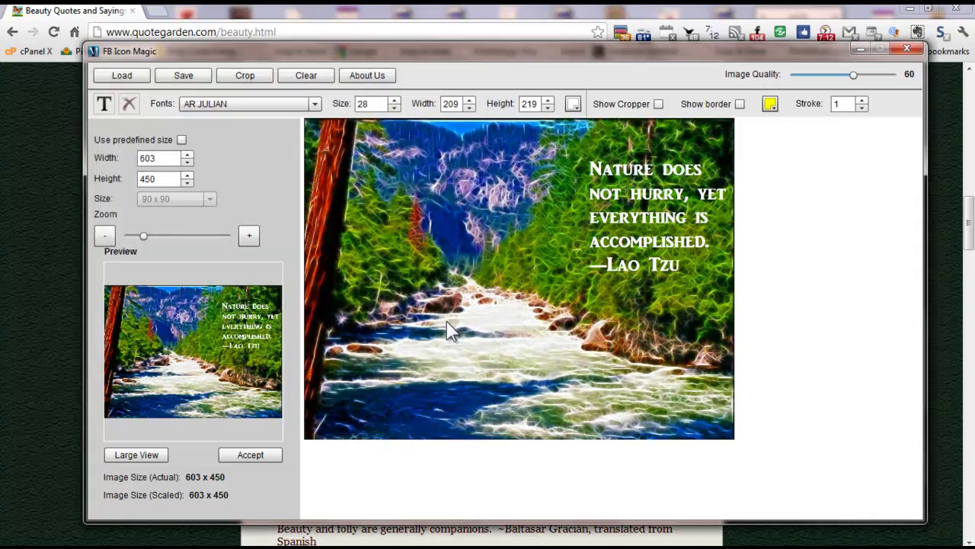
Step: Launch the Pinlet quote customizer on the quotes page and browse for a background image
left_click(861, 48)
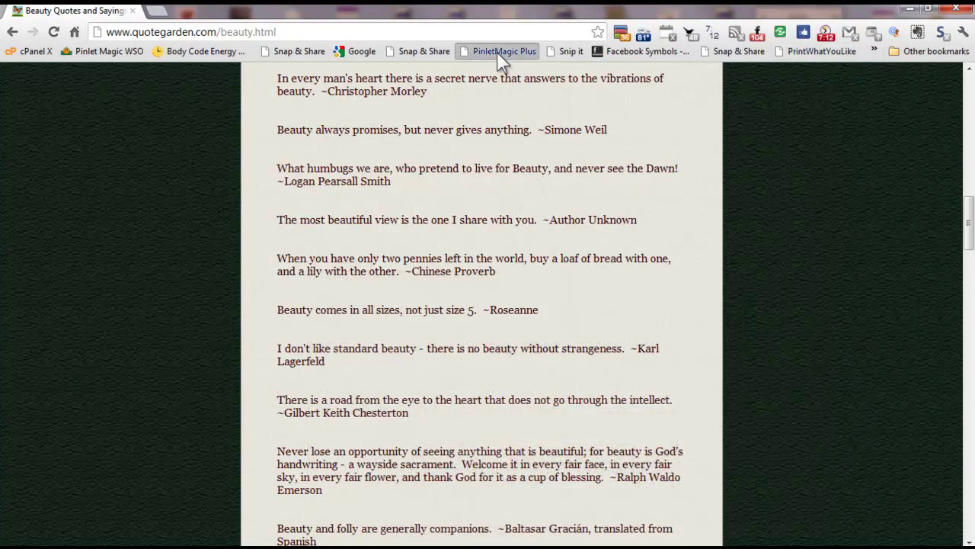
left_click(497, 52)
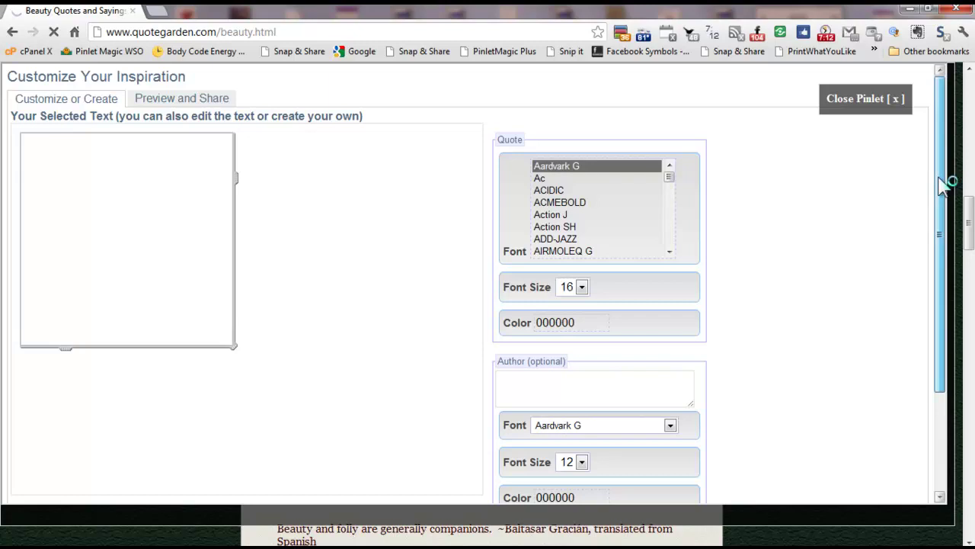
left_click_drag(945, 185, 943, 289)
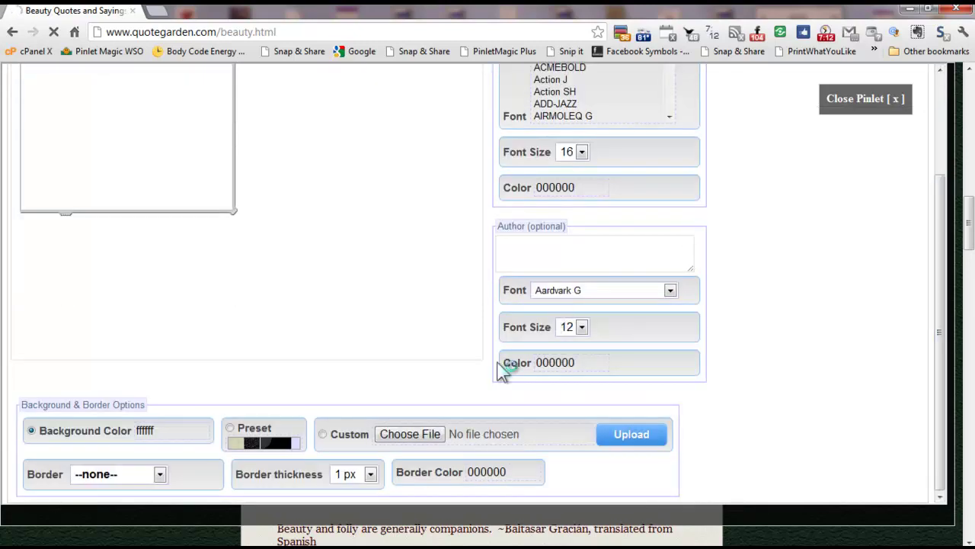
left_click(410, 435)
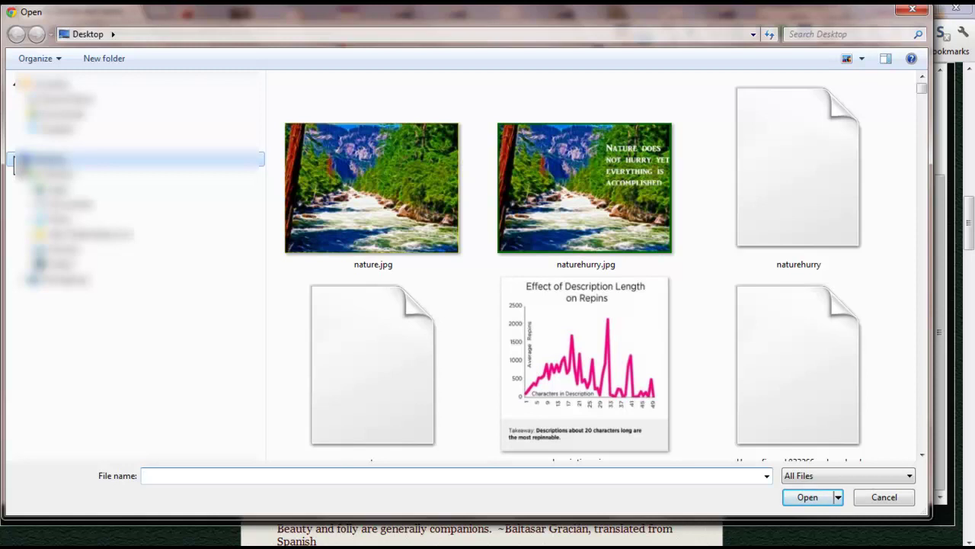
Step: Navigate to SCI-GOLD > GRAPHICS > PICZN and choose nature.jpg
left_click(14, 162)
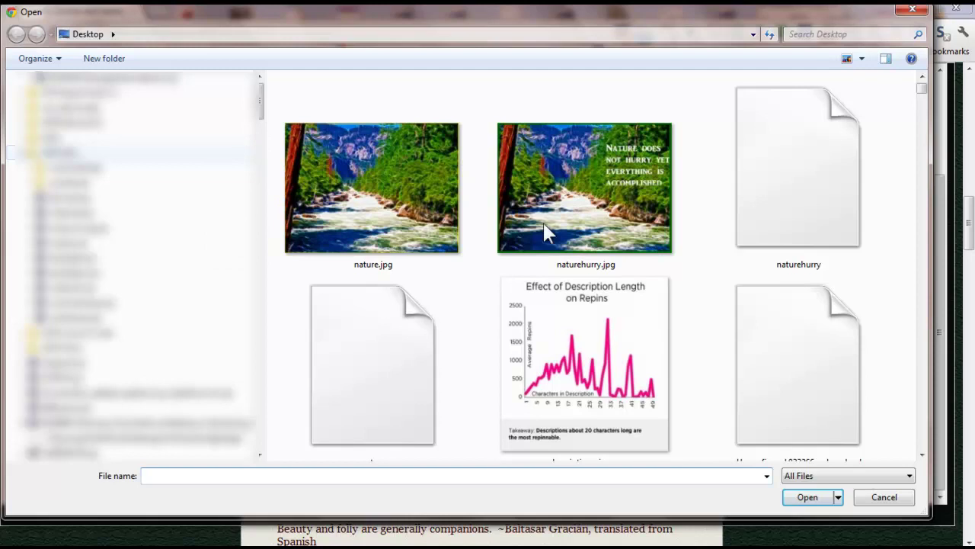
scroll(263, 115, "up", 5)
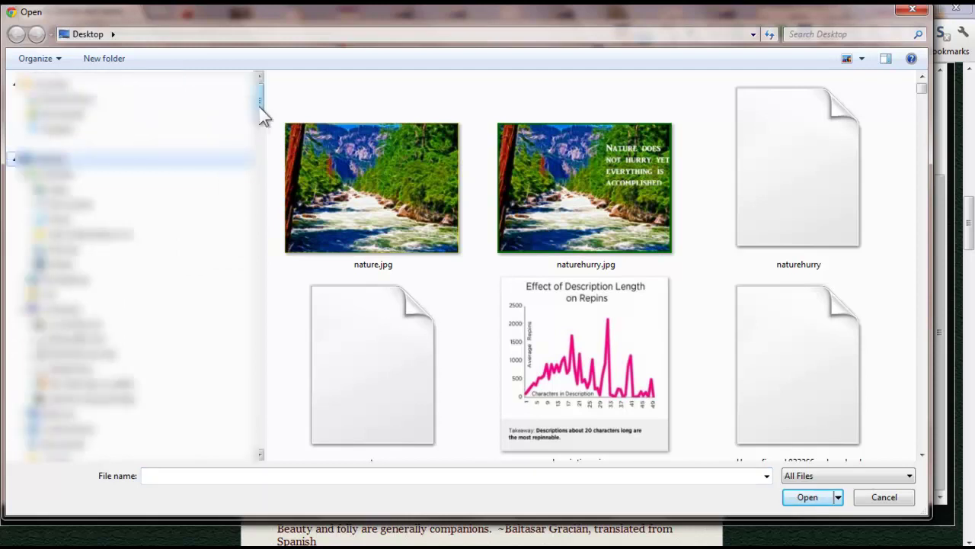
left_click_drag(263, 114, 296, 260)
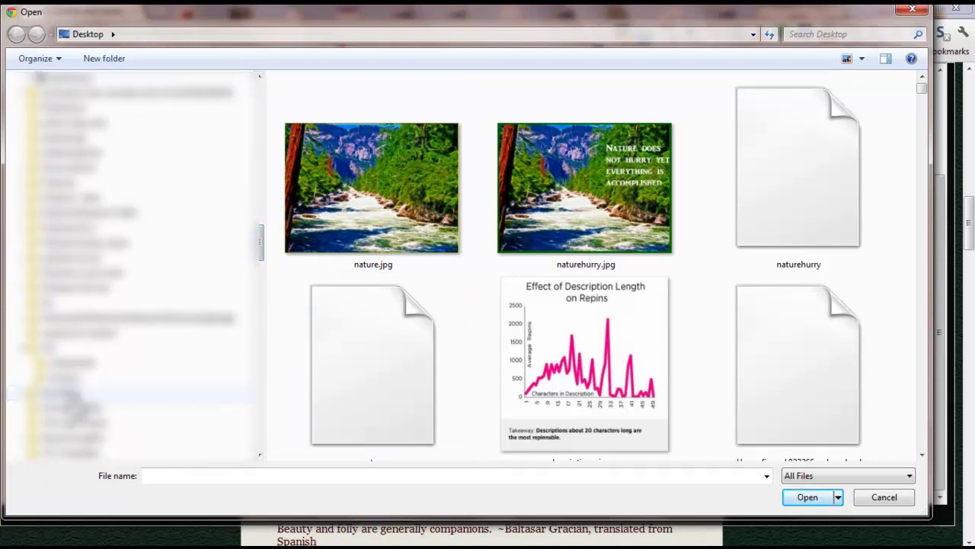
left_click(70, 393)
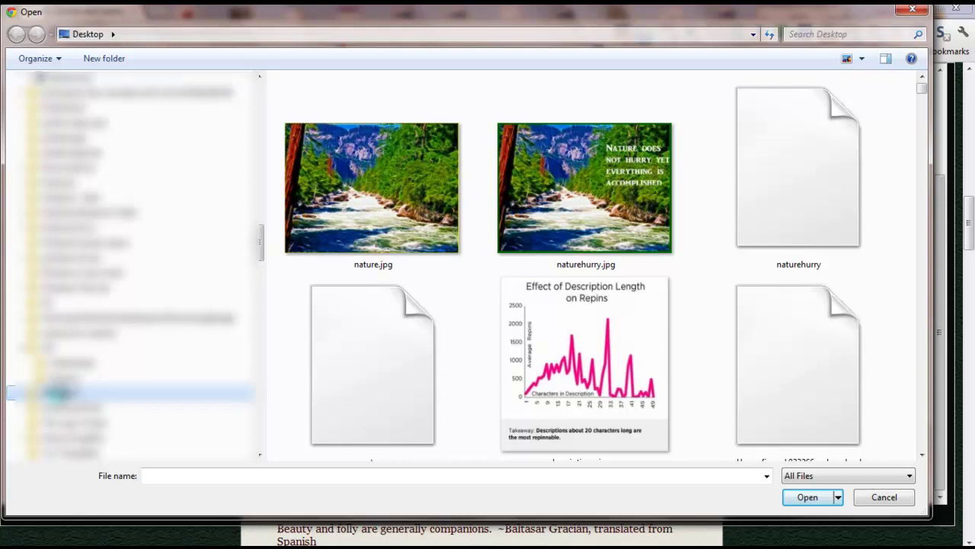
left_click(58, 392)
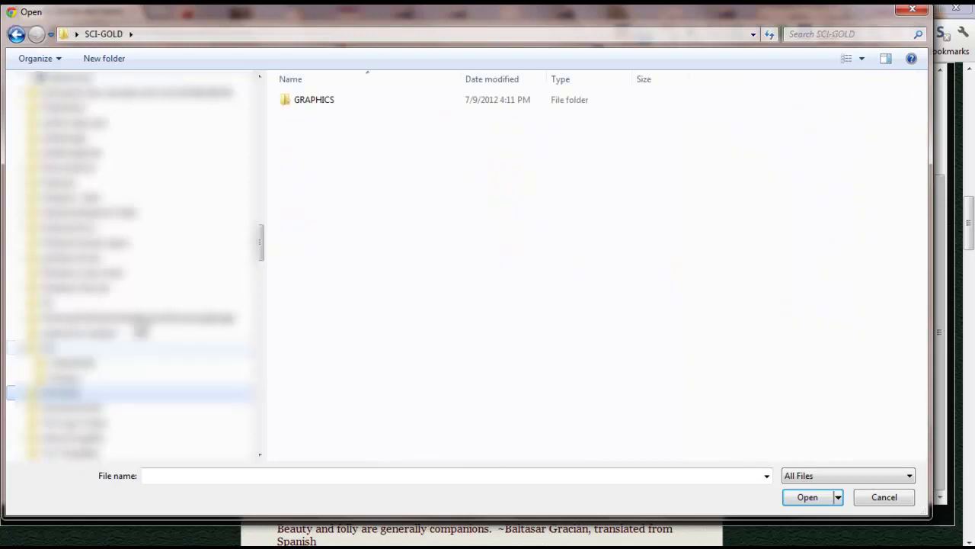
left_click(320, 101)
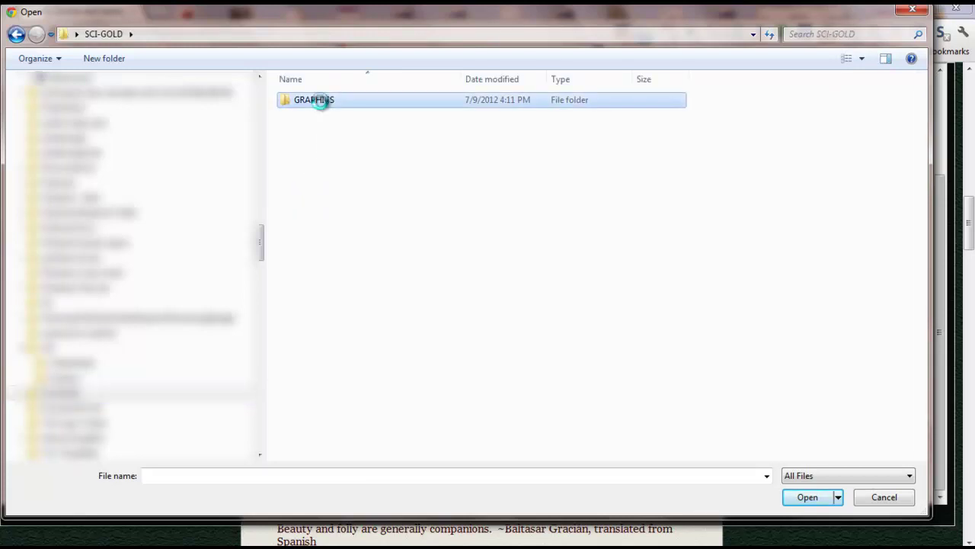
double_click(320, 101)
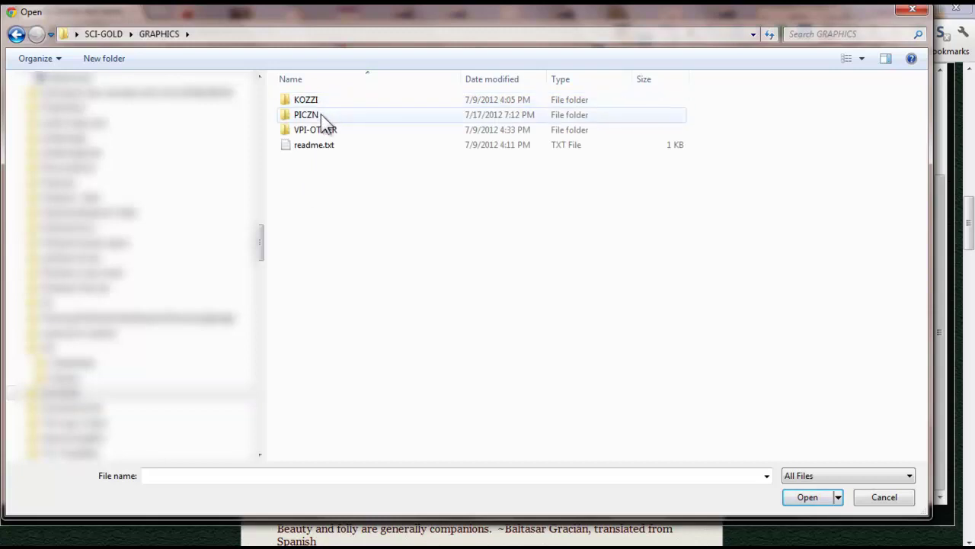
left_click(321, 114)
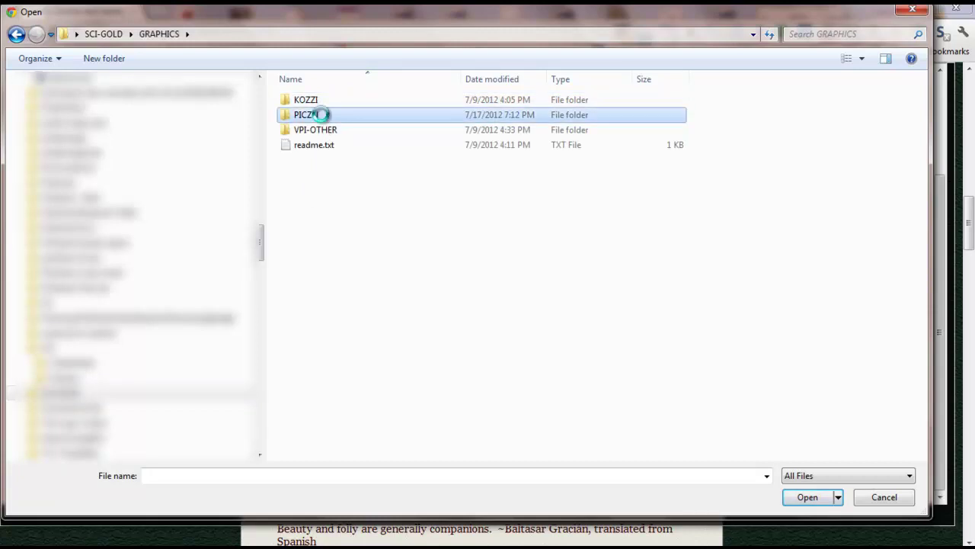
double_click(321, 114)
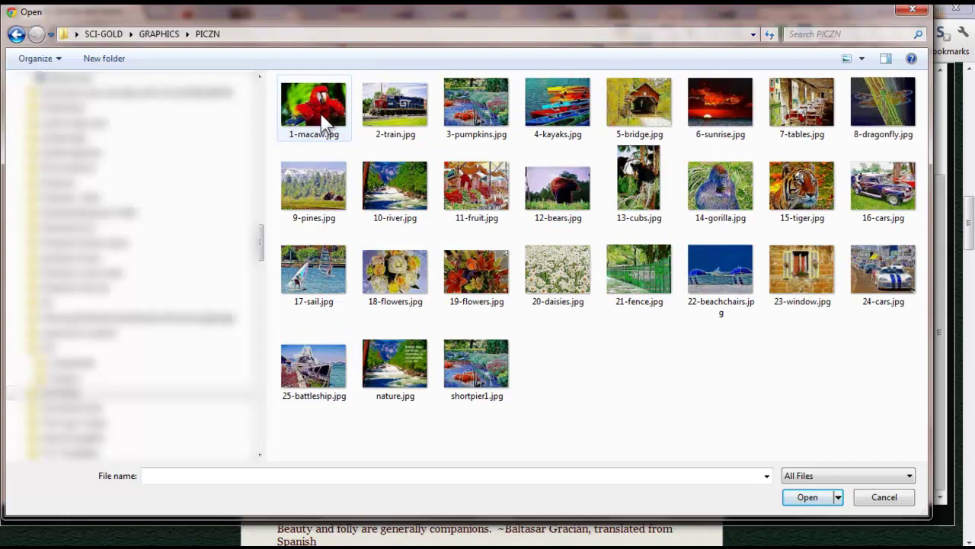
left_click(405, 375)
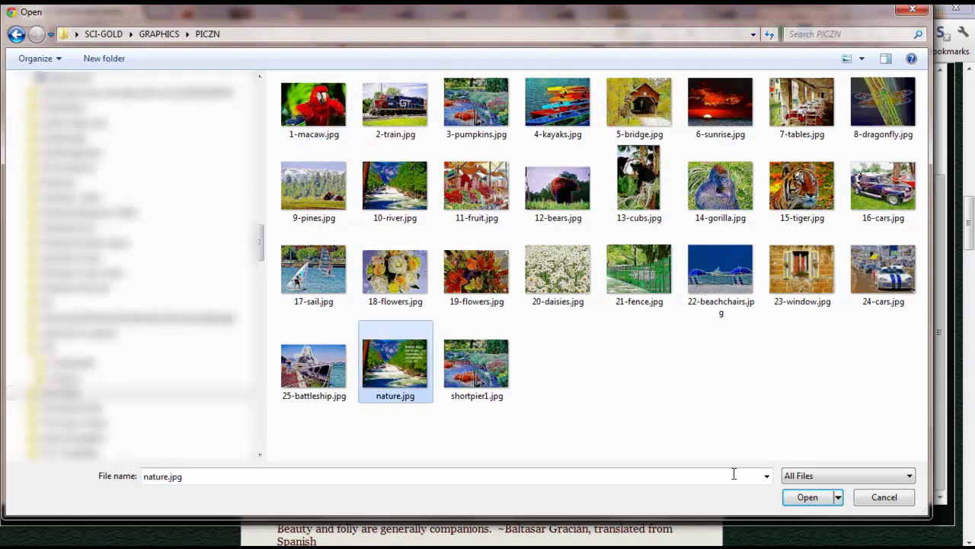
left_click(796, 497)
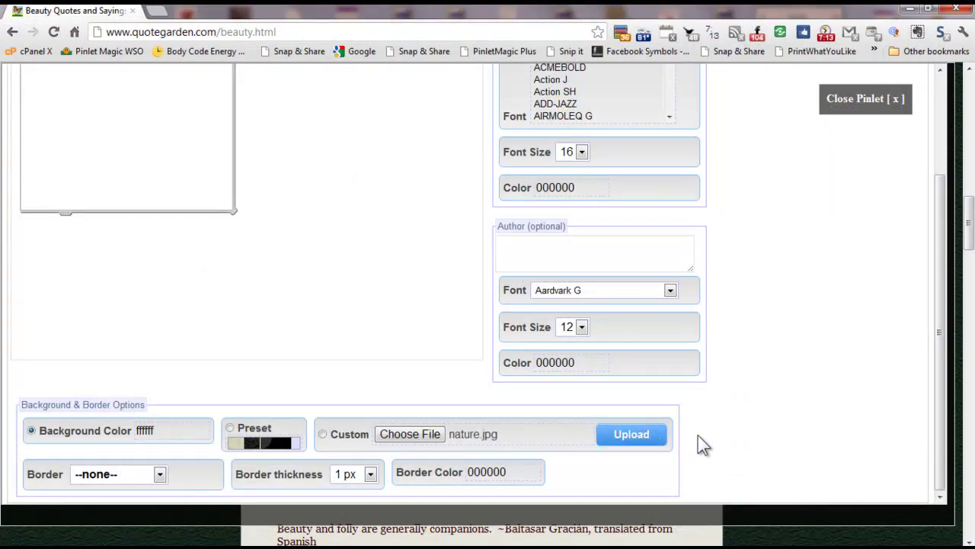
Step: Upload the river photo as background, enlarge it to 459 × 359 px, and preview it for sharing
left_click(649, 434)
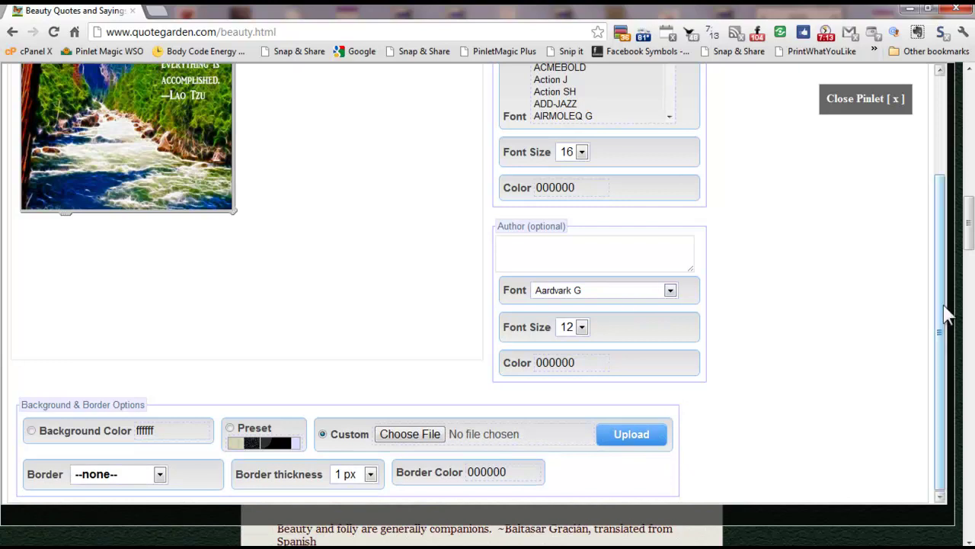
left_click_drag(943, 312, 950, 208)
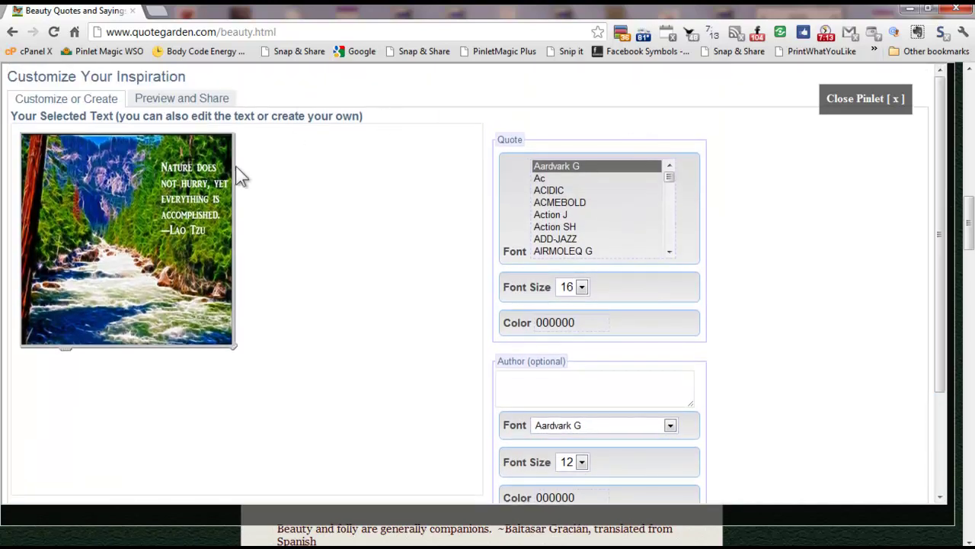
left_click_drag(235, 167, 332, 189)
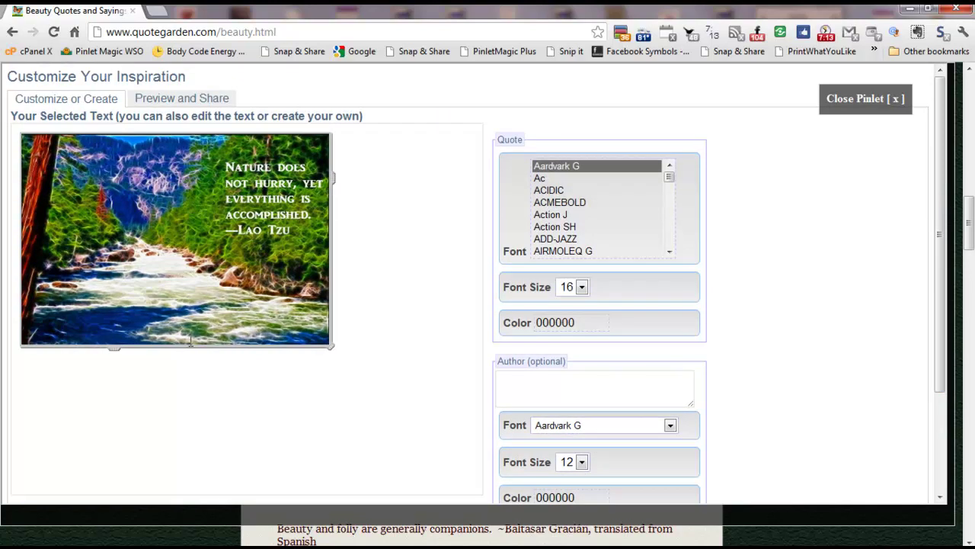
left_click_drag(189, 345, 185, 386)
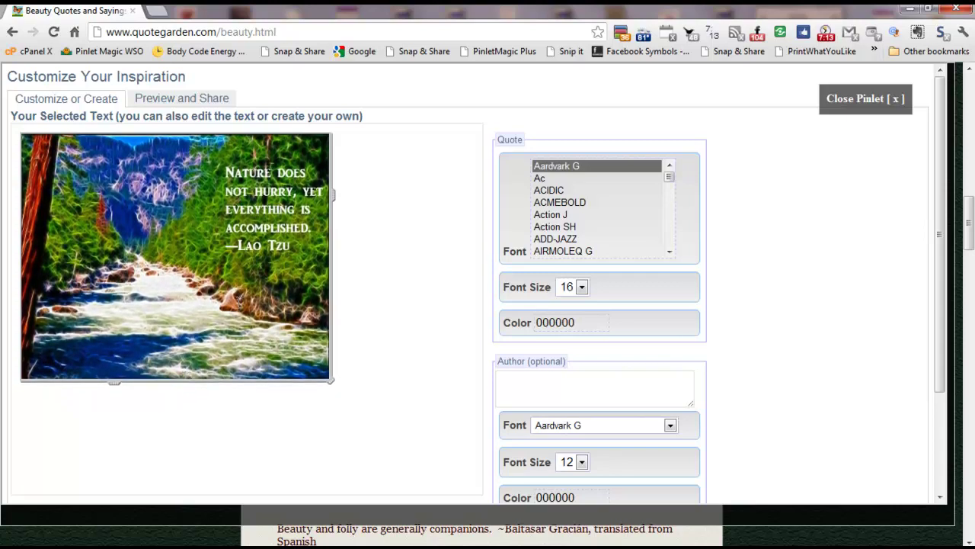
left_click_drag(337, 198, 345, 199)
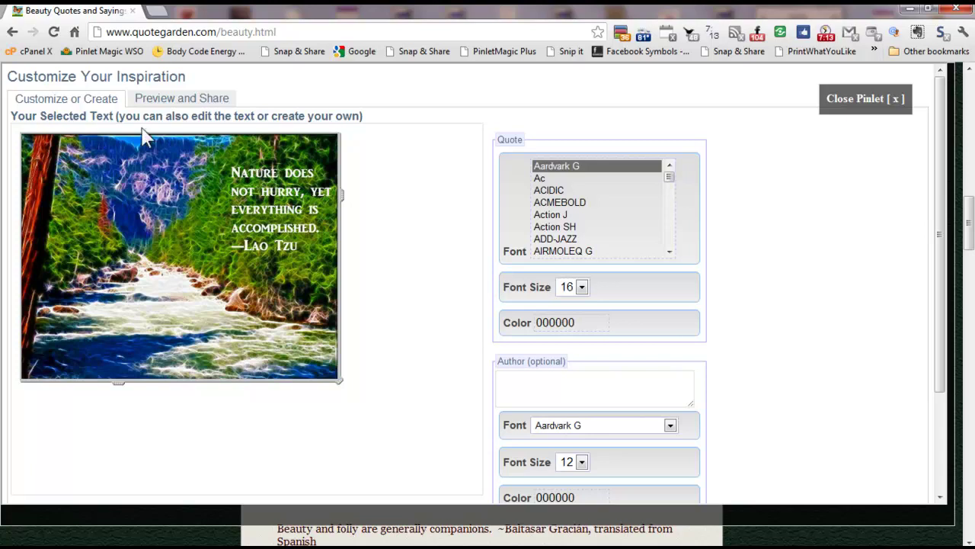
left_click(181, 109)
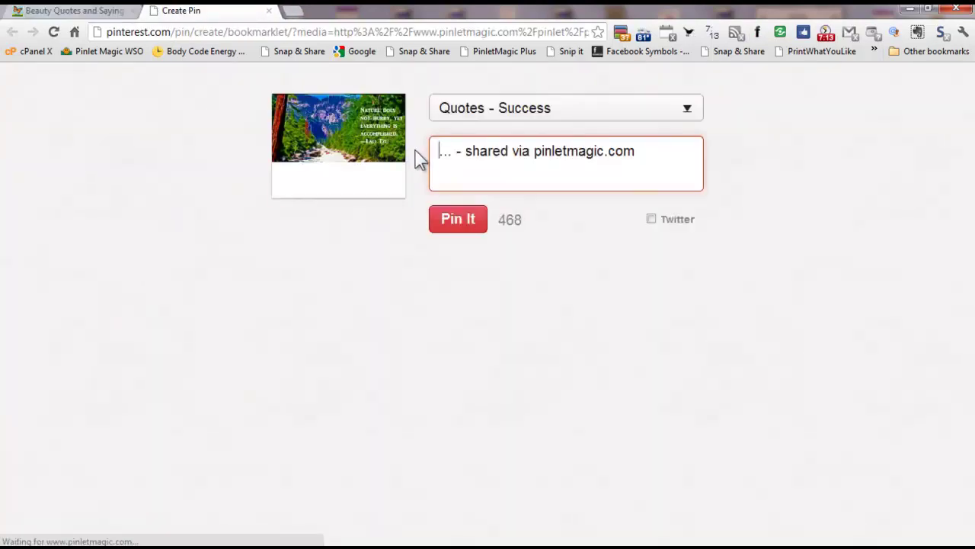
Step: Paste the Lao Tzu quote as the description, pin it to the Quotes board, and open the new pin
type("Nature does not hurry, yet everything is accomplished. --Lao Tzu")
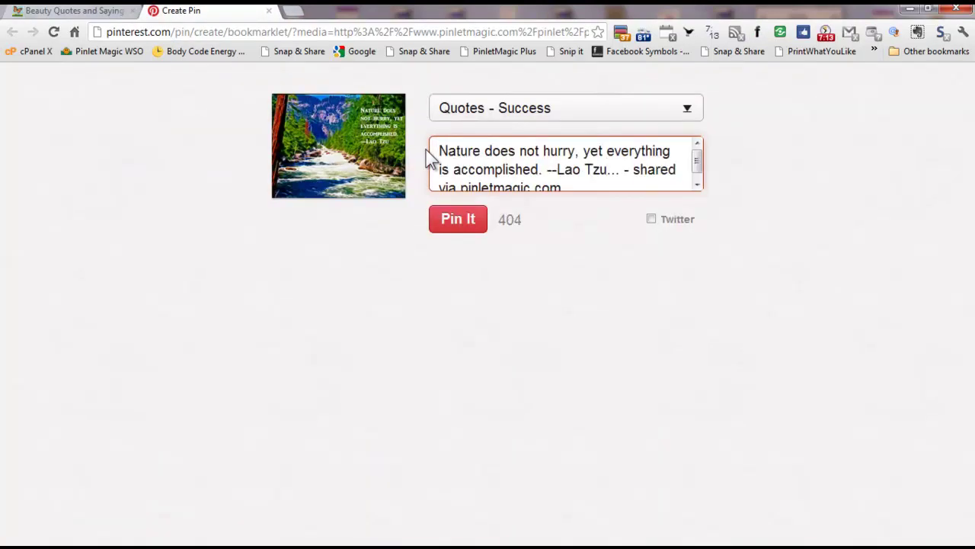
key("BackSpace")
key("BackSpace")
key("BackSpace")
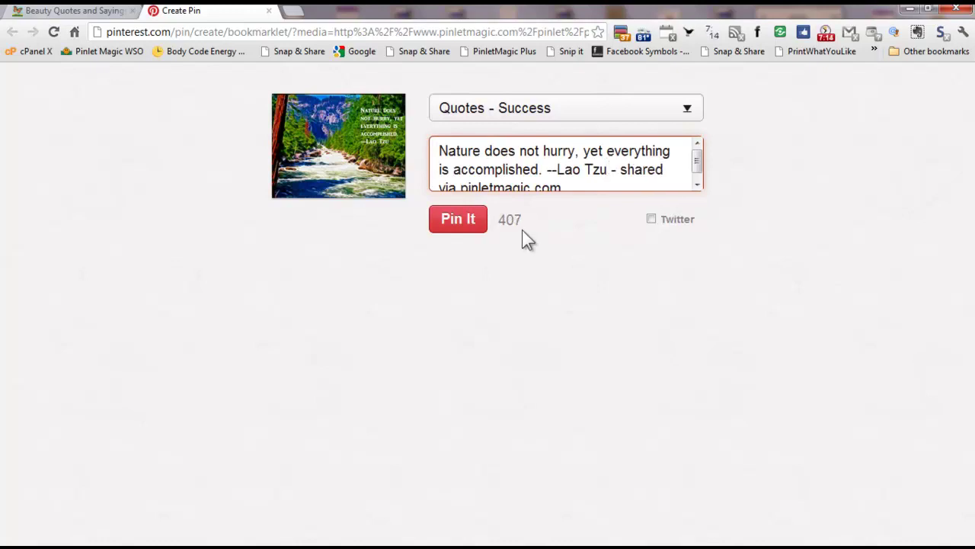
left_click(689, 113)
left_click(694, 114)
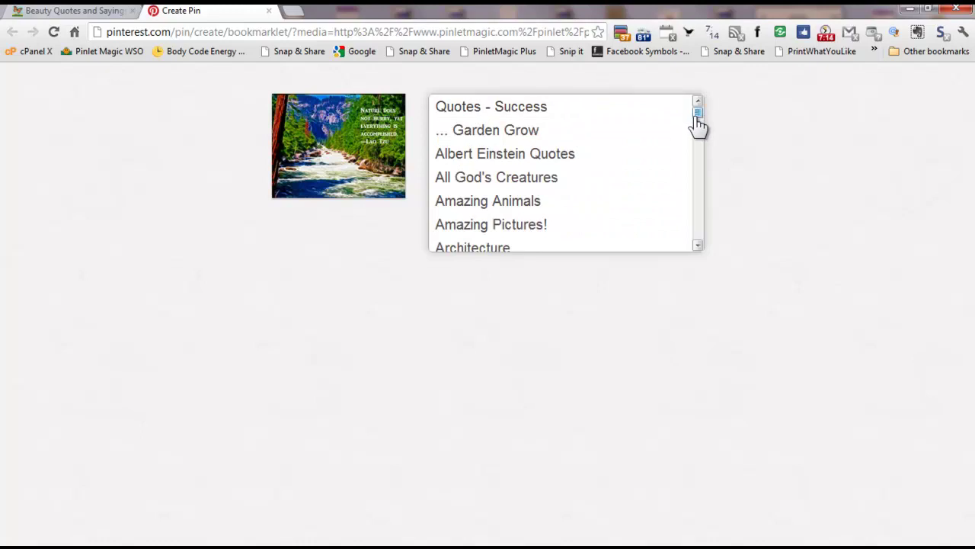
left_click_drag(698, 114, 718, 218)
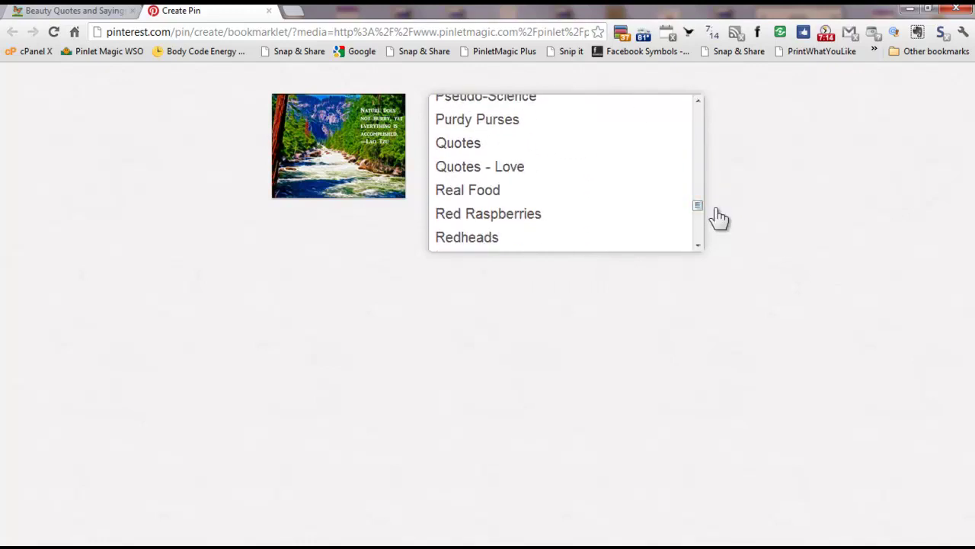
left_click(593, 150)
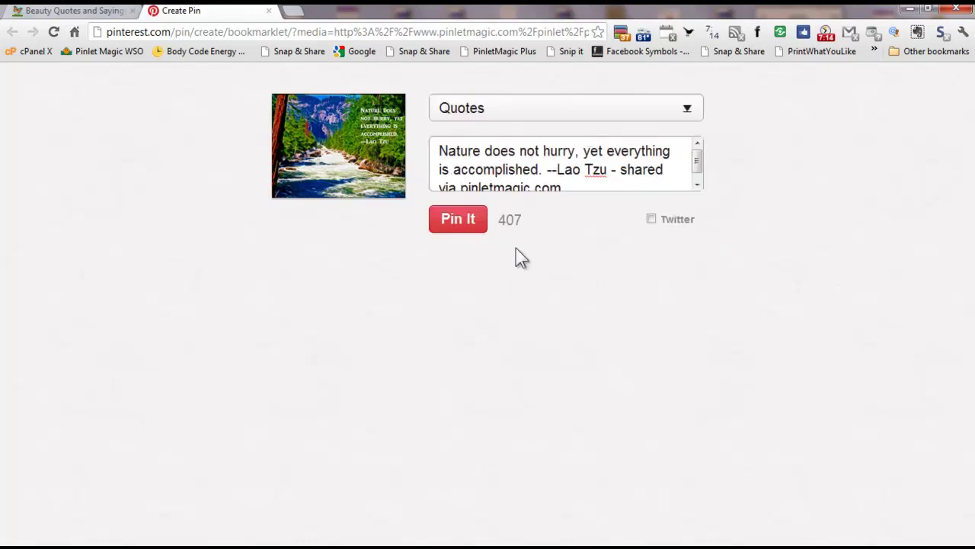
left_click(457, 221)
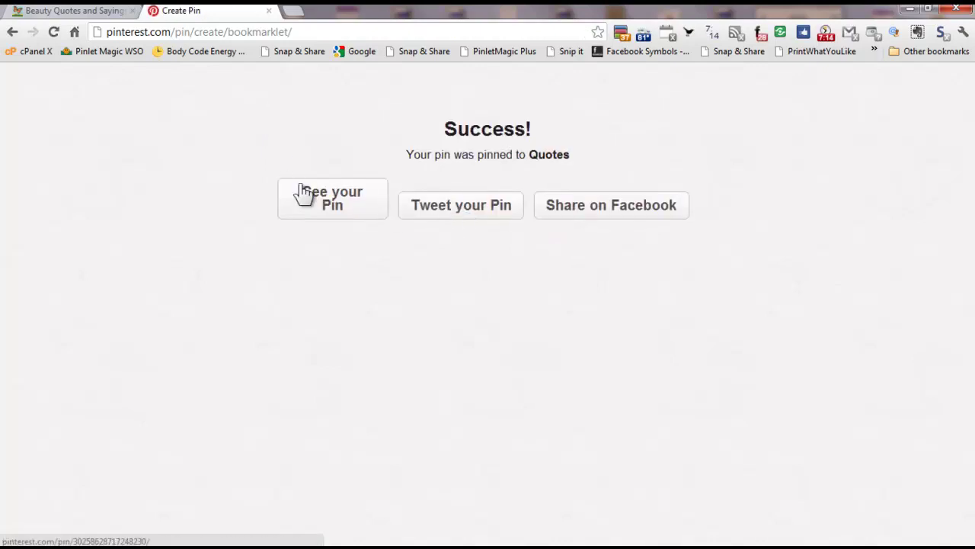
left_click(329, 201)
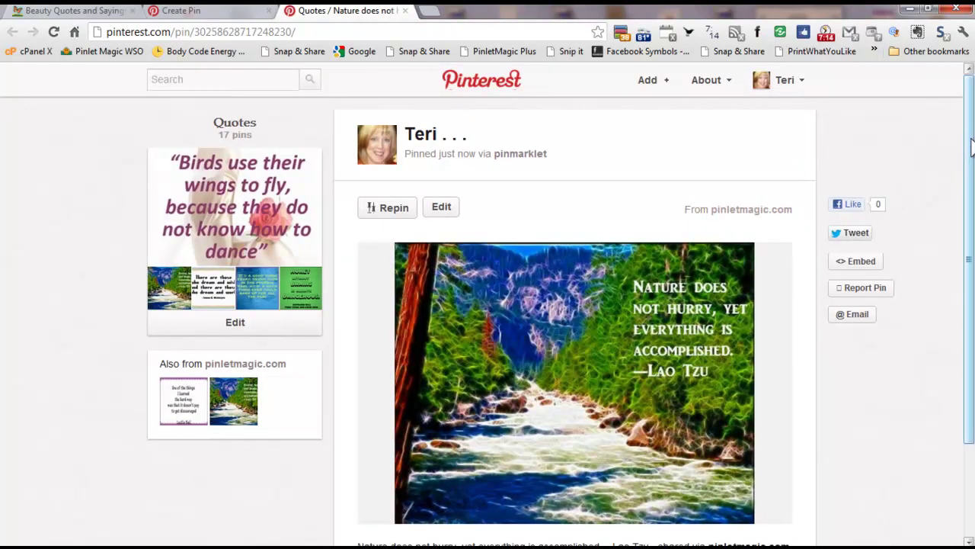
Step: Check the saved Lao Tzu river pin on the Quotes board, then list the running windows from the taskbar
scroll(973, 183, "down", 1)
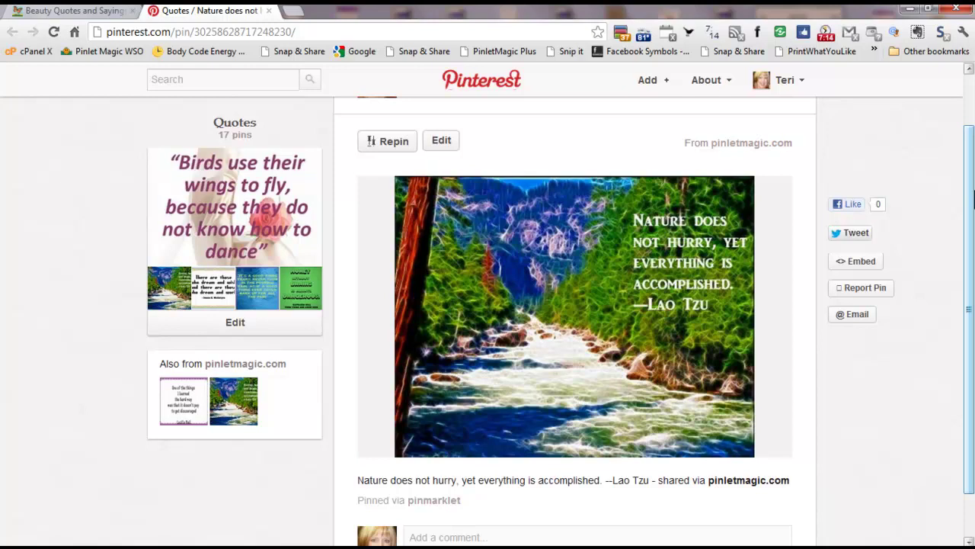
mouse_move(972, 545)
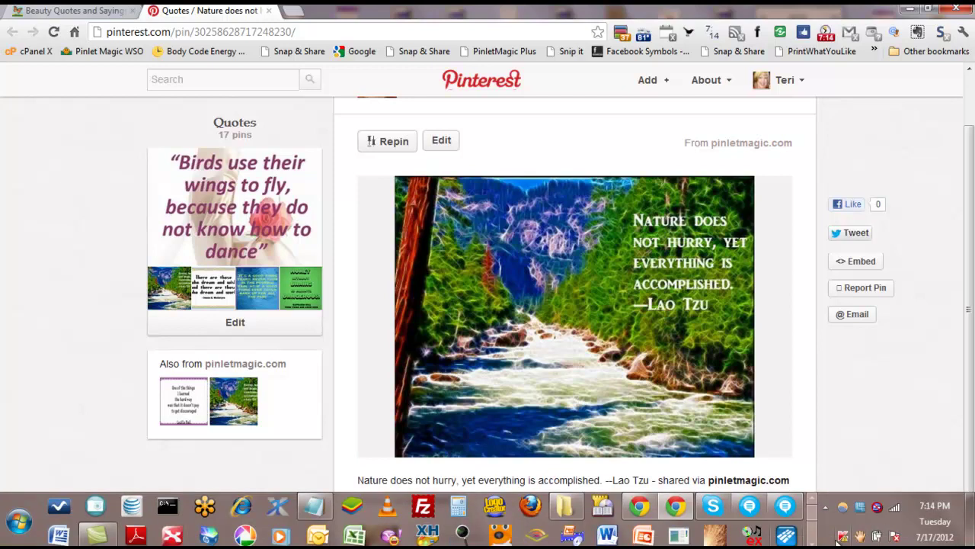
left_click(812, 535)
left_click(813, 535)
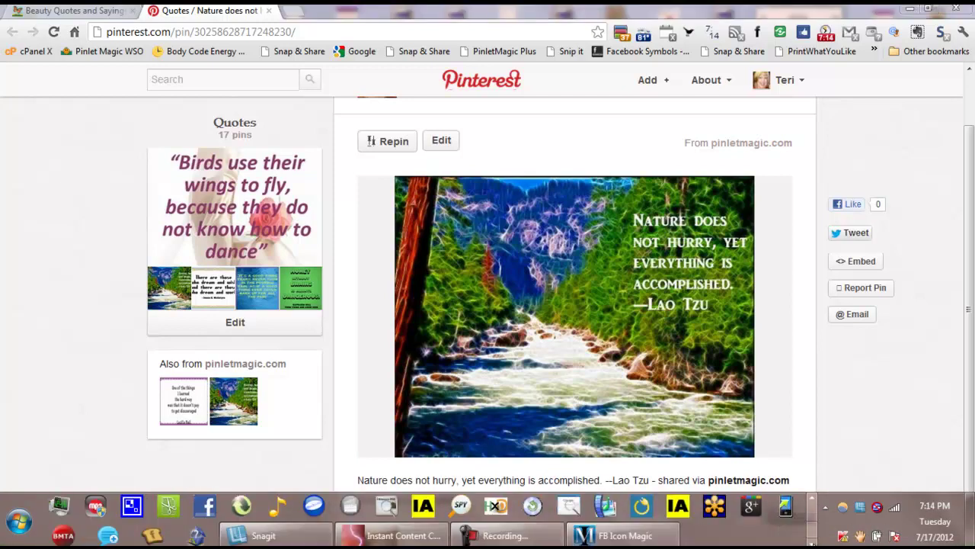
Step: Back in FB Icon Magic, give the river-quote image a custom 90 × 90 output size with predefined sizing off
left_click(661, 540)
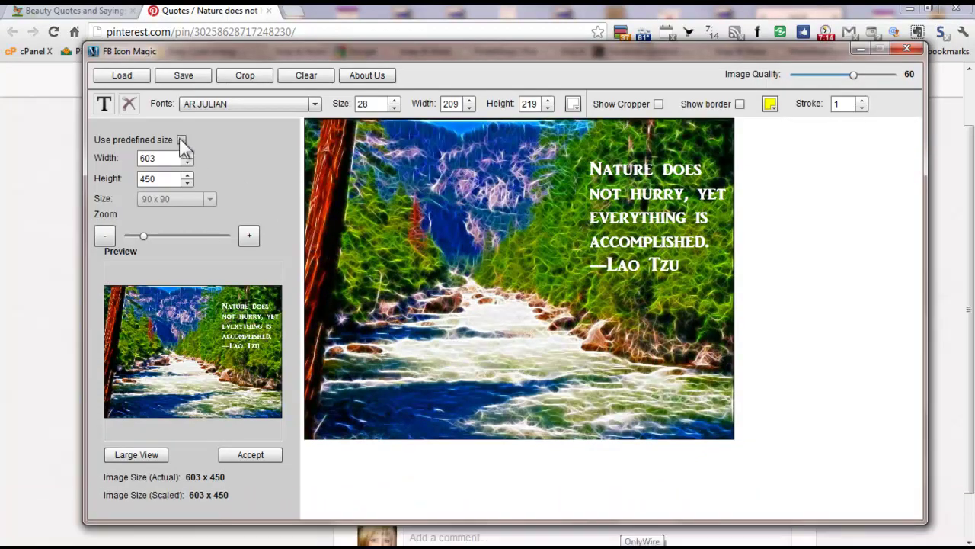
left_click(181, 141)
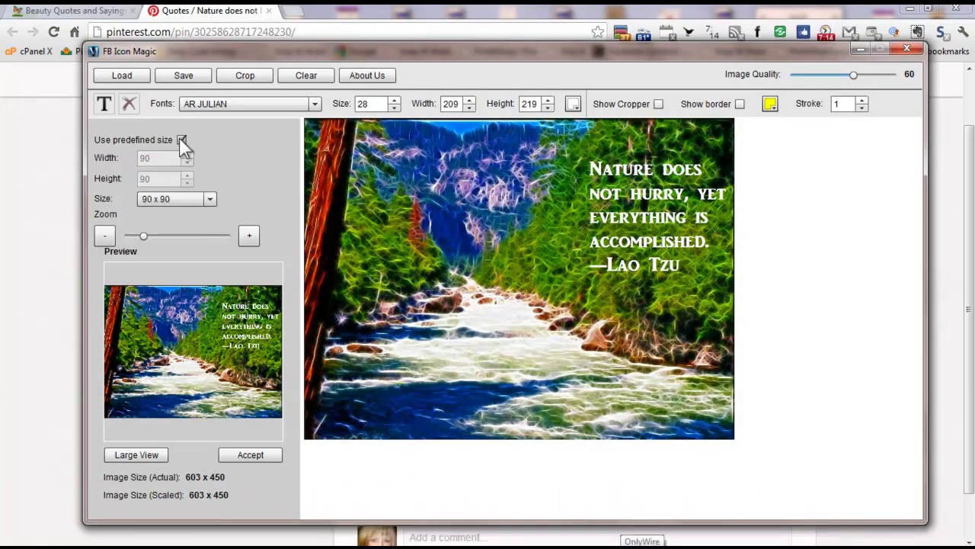
left_click(211, 200)
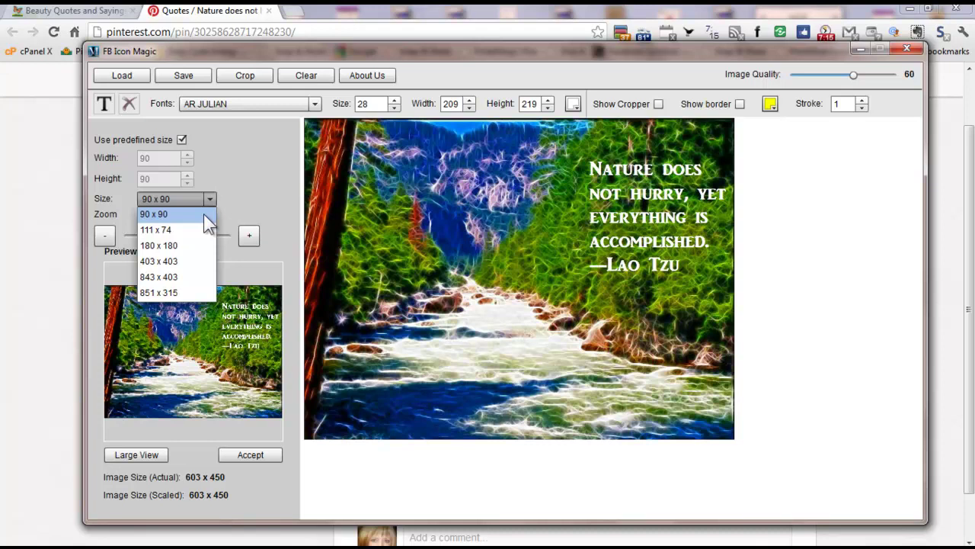
left_click(255, 148)
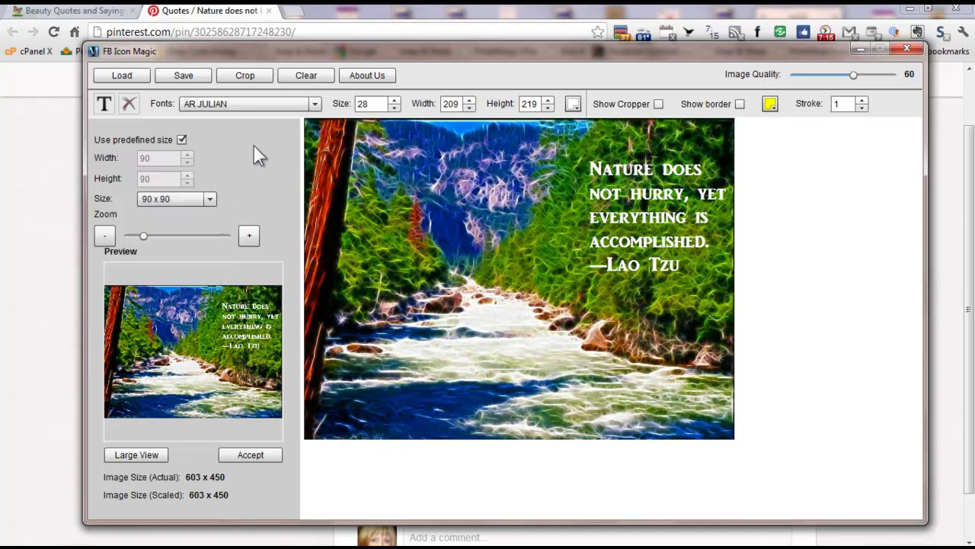
left_click(181, 141)
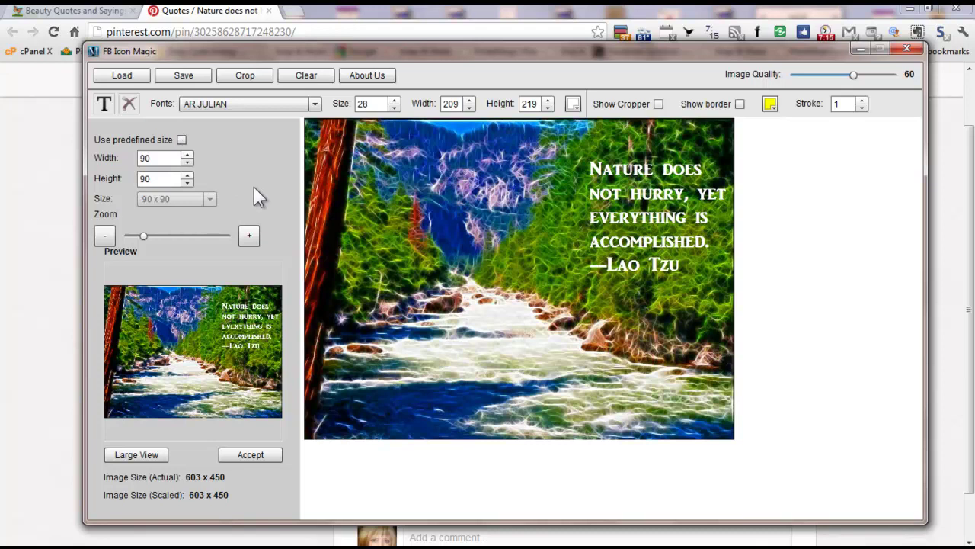